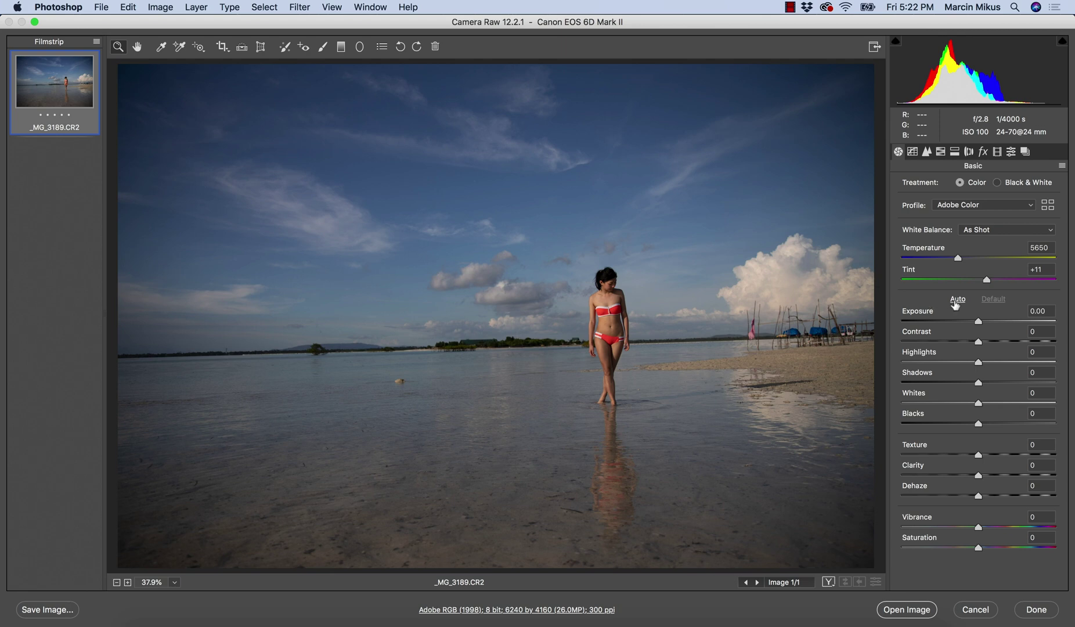
Discard Auto tone, then set Shadows to +48, Blacks to +43 and Contrast to +30
{"action": "left_click", "coordinate": [956, 299]}
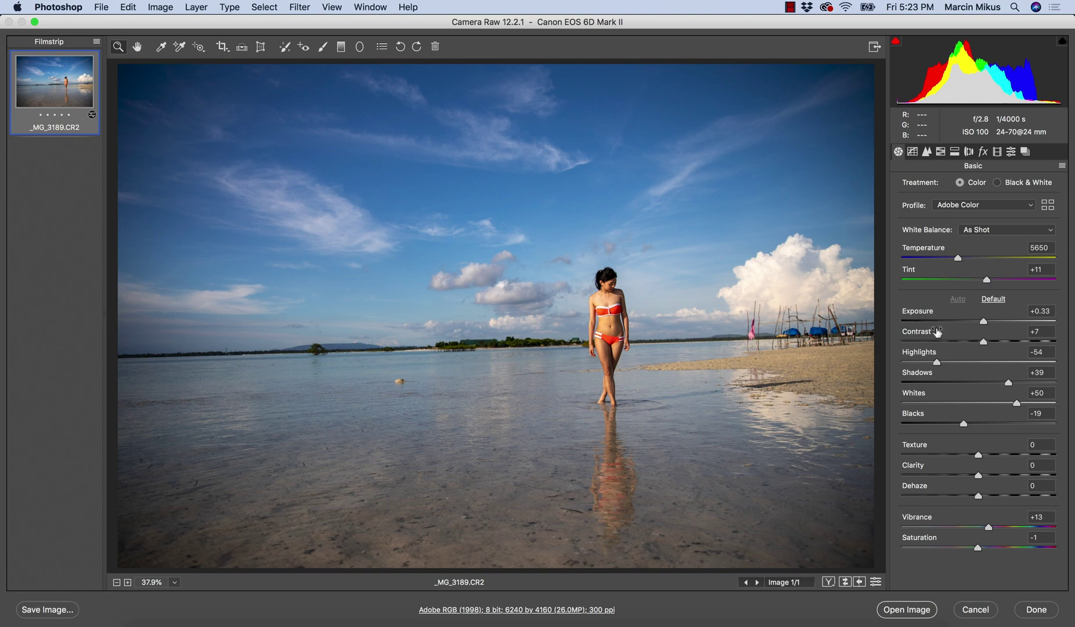
{"action": "key", "text": "super+z"}
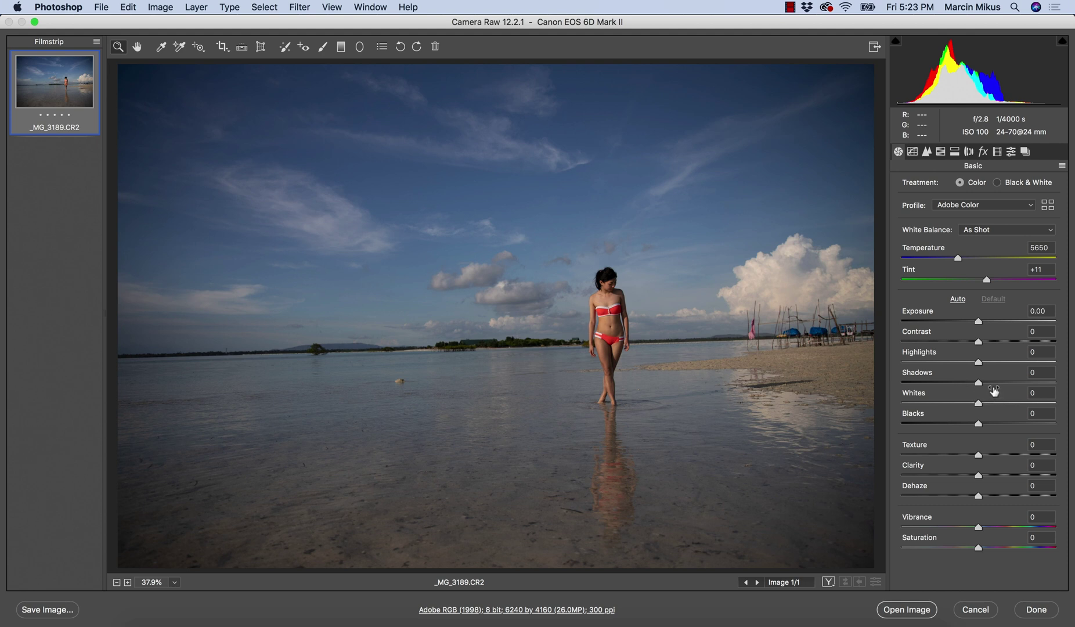
{"action": "left_click", "coordinate": [998, 382]}
{"action": "left_click_drag", "start_coordinate": [998, 381], "coordinate": [1005, 382]}
{"action": "left_click_drag", "start_coordinate": [998, 423], "coordinate": [1005, 423]}
{"action": "left_click_drag", "start_coordinate": [1004, 383], "coordinate": [1009, 383]}
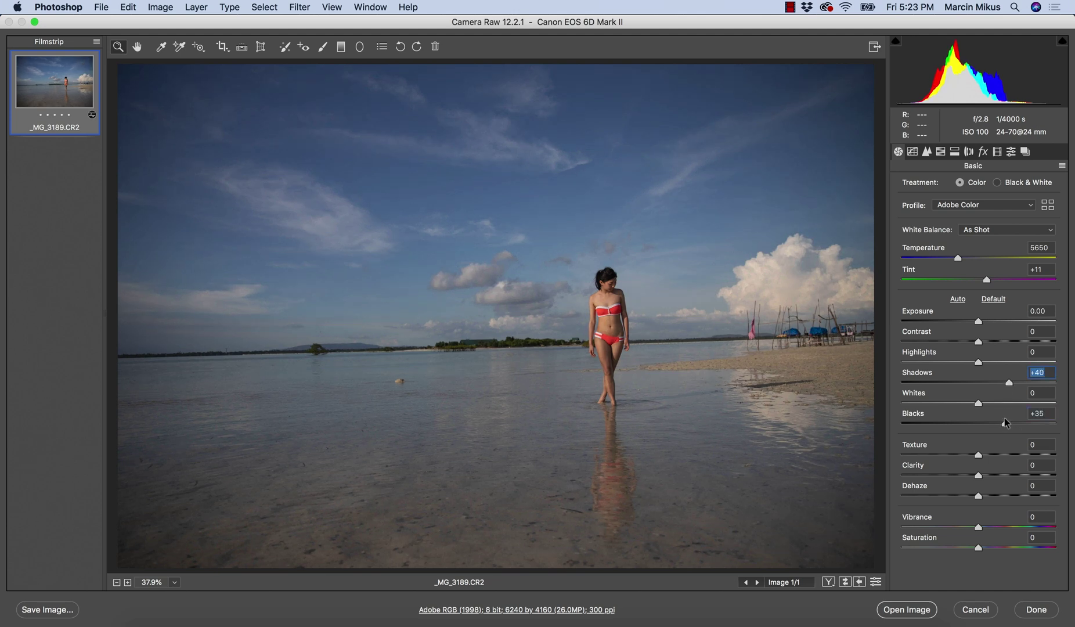
{"action": "left_click_drag", "start_coordinate": [1005, 423], "coordinate": [1011, 425]}
{"action": "left_click_drag", "start_coordinate": [1009, 382], "coordinate": [1014, 383]}
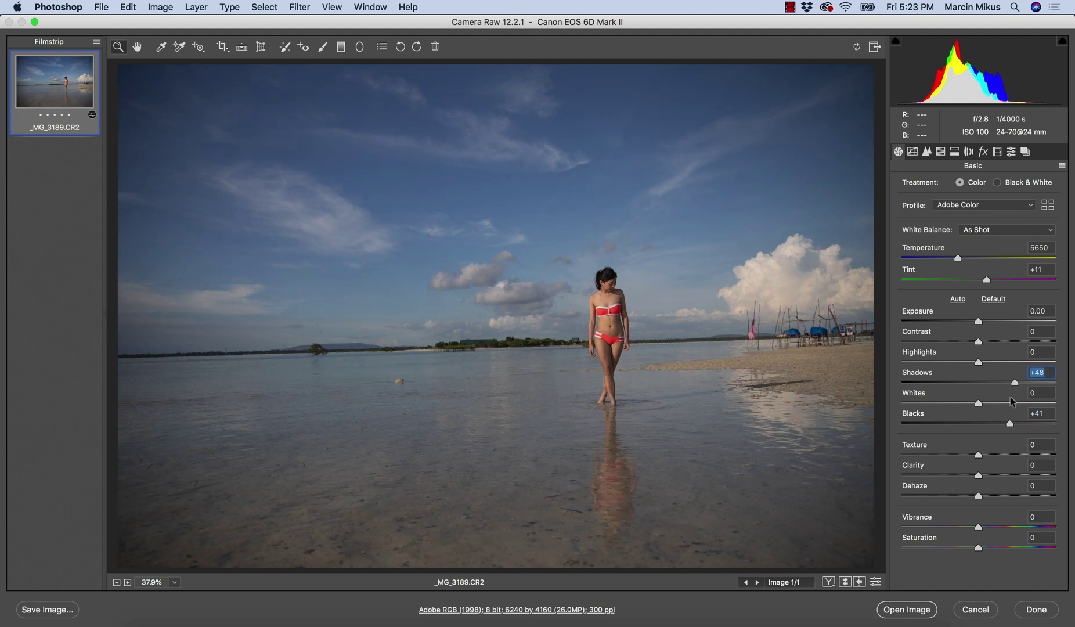
{"action": "left_click_drag", "start_coordinate": [1011, 424], "coordinate": [1011, 426]}
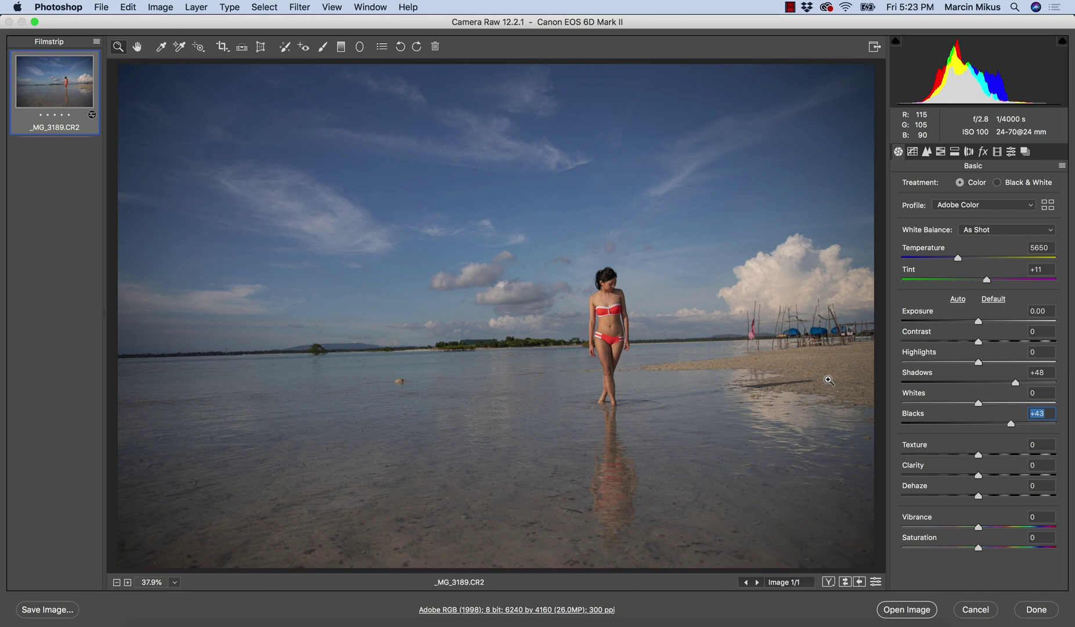
{"action": "left_click_drag", "start_coordinate": [991, 341], "coordinate": [1002, 345]}
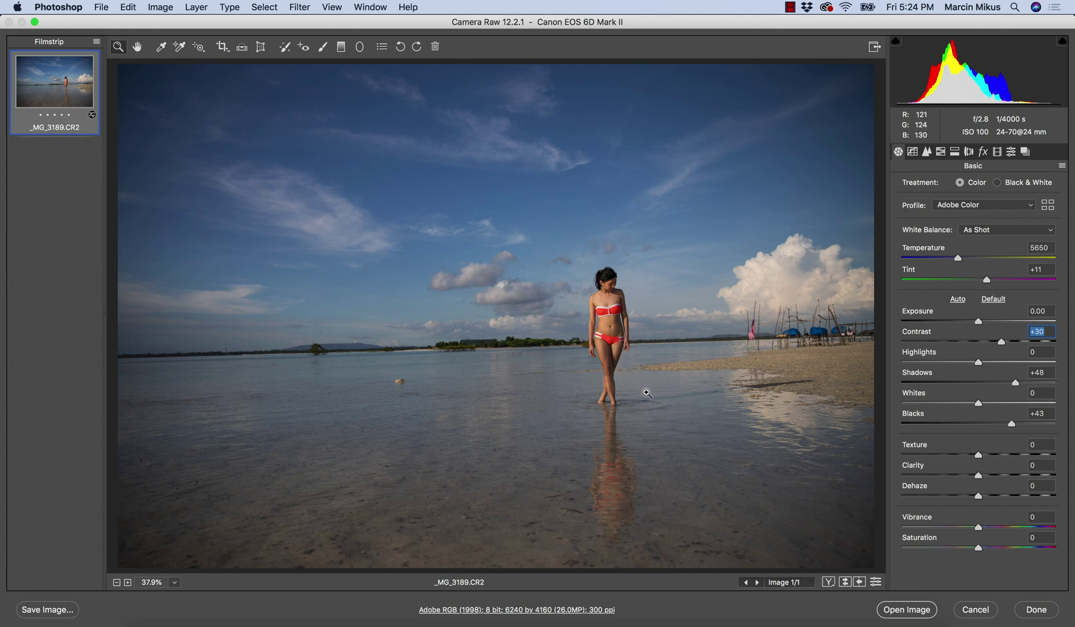
In HSL, shift the Blues hue to about -16 and cut Blues saturation to -49
{"action": "left_click", "coordinate": [943, 153]}
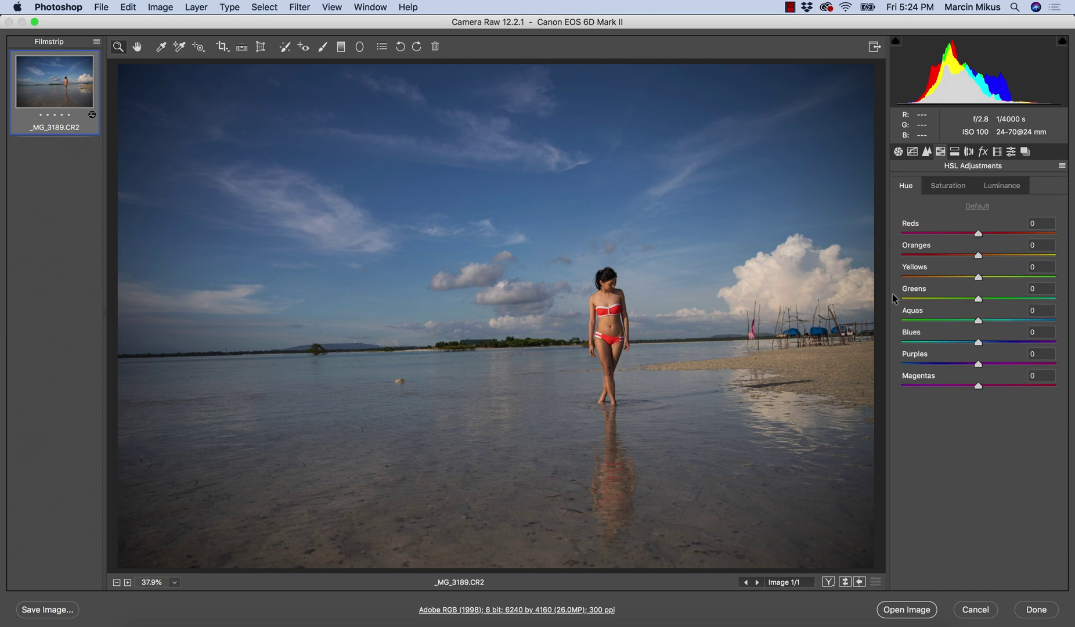
{"action": "left_click", "coordinate": [966, 342]}
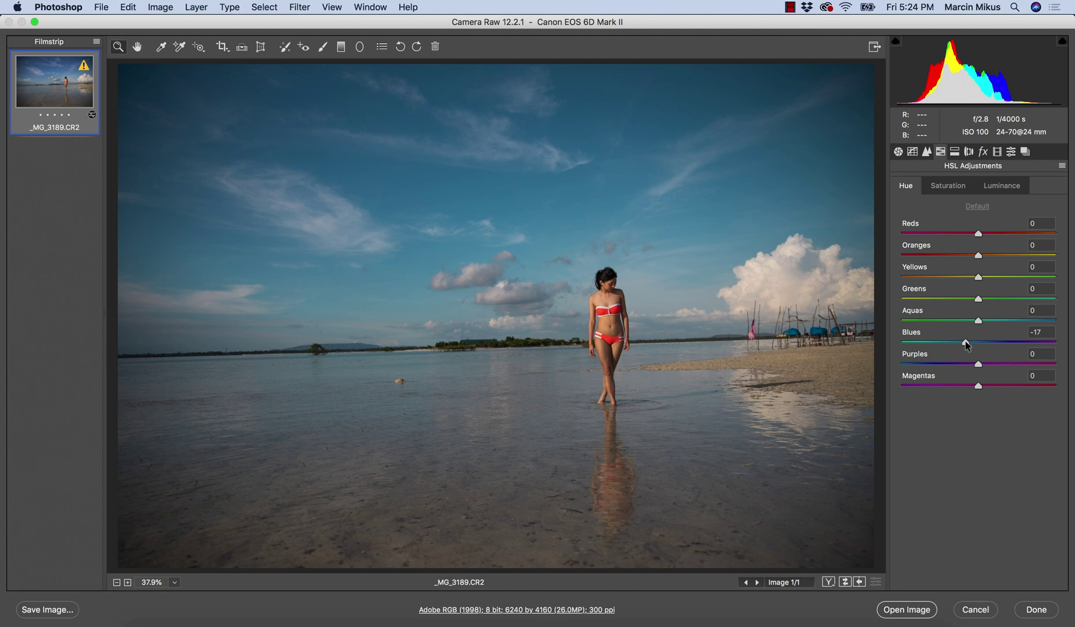
{"action": "left_click_drag", "start_coordinate": [964, 340], "coordinate": [967, 344]}
{"action": "left_click", "coordinate": [943, 187]}
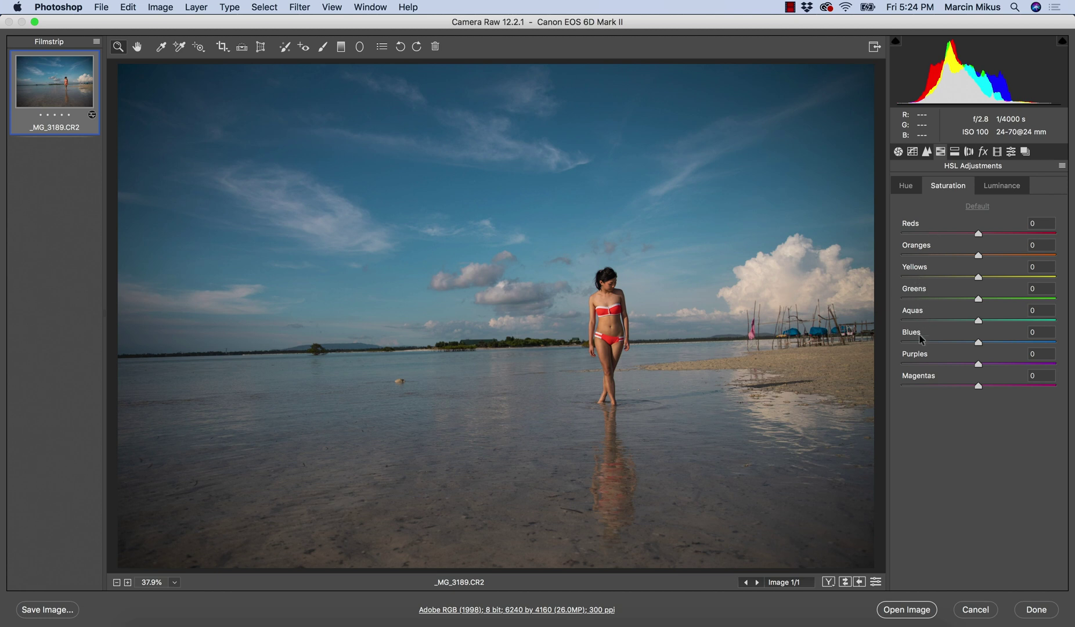
{"action": "left_click", "coordinate": [935, 342]}
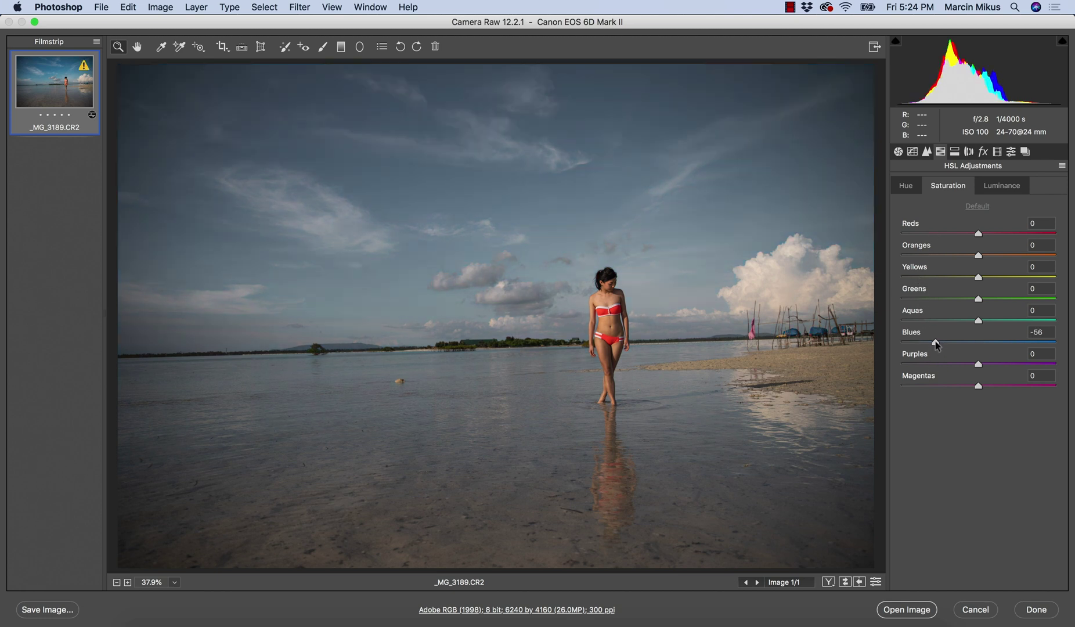
{"action": "left_click_drag", "start_coordinate": [935, 341], "coordinate": [940, 342]}
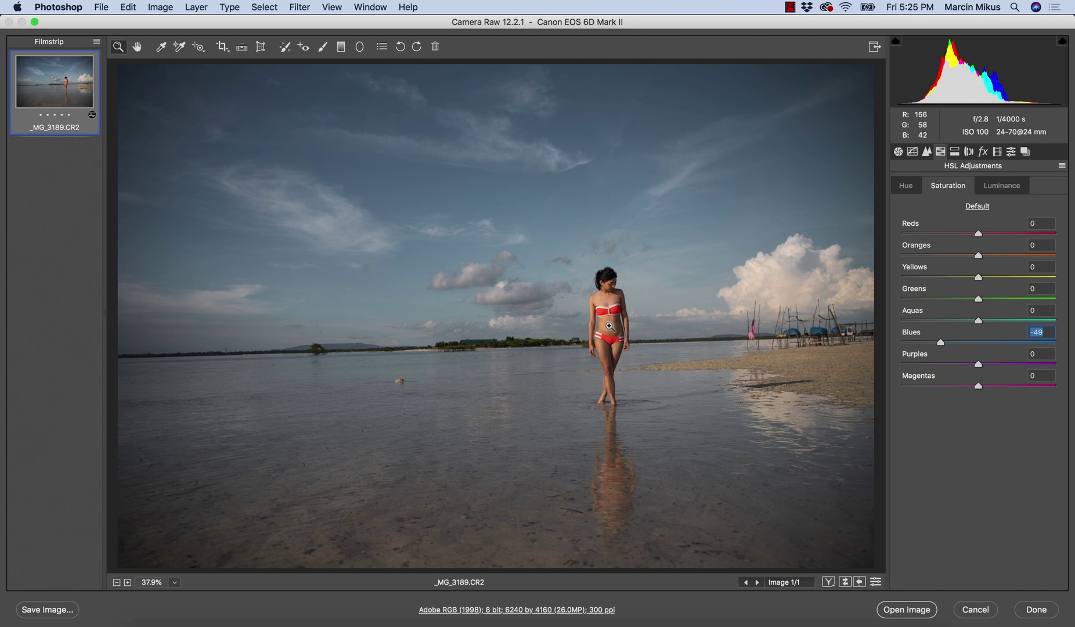
Lower the Blues luminance to -71 in the HSL Luminance settings
{"action": "left_click", "coordinate": [998, 187]}
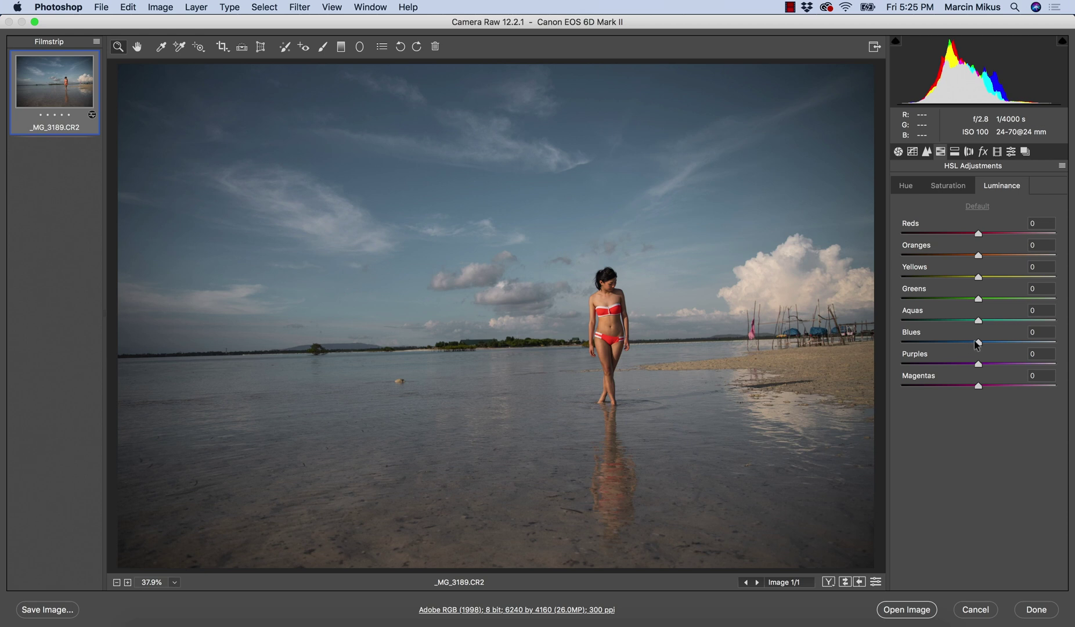
{"action": "left_click_drag", "start_coordinate": [978, 344], "coordinate": [920, 354]}
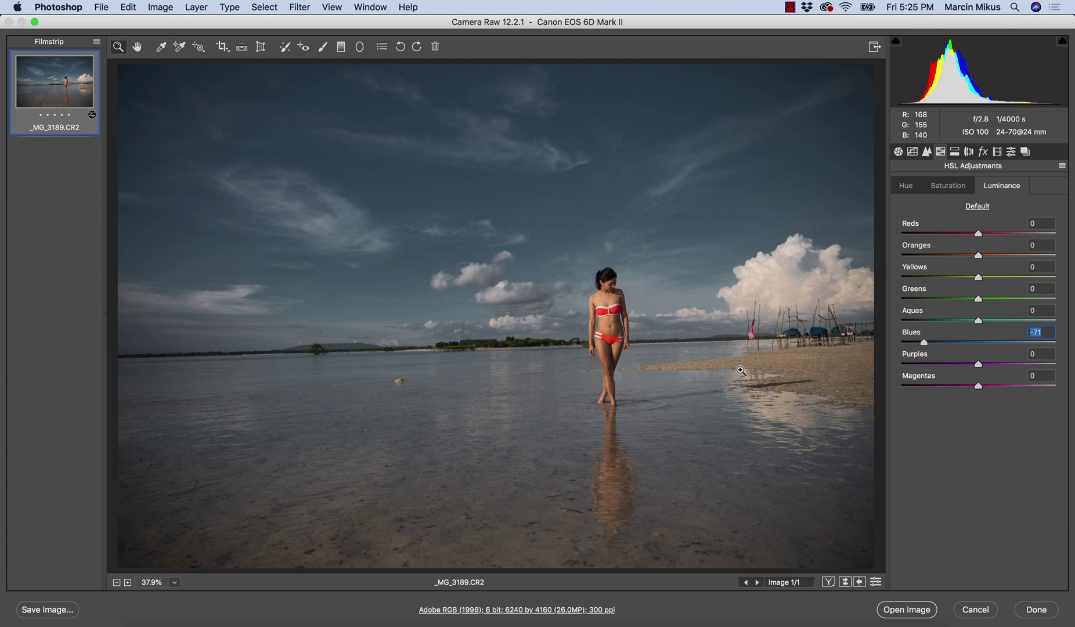
Reduce Reds and Oranges saturation to -10 and adjust Yellows saturation
{"action": "left_click", "coordinate": [948, 186]}
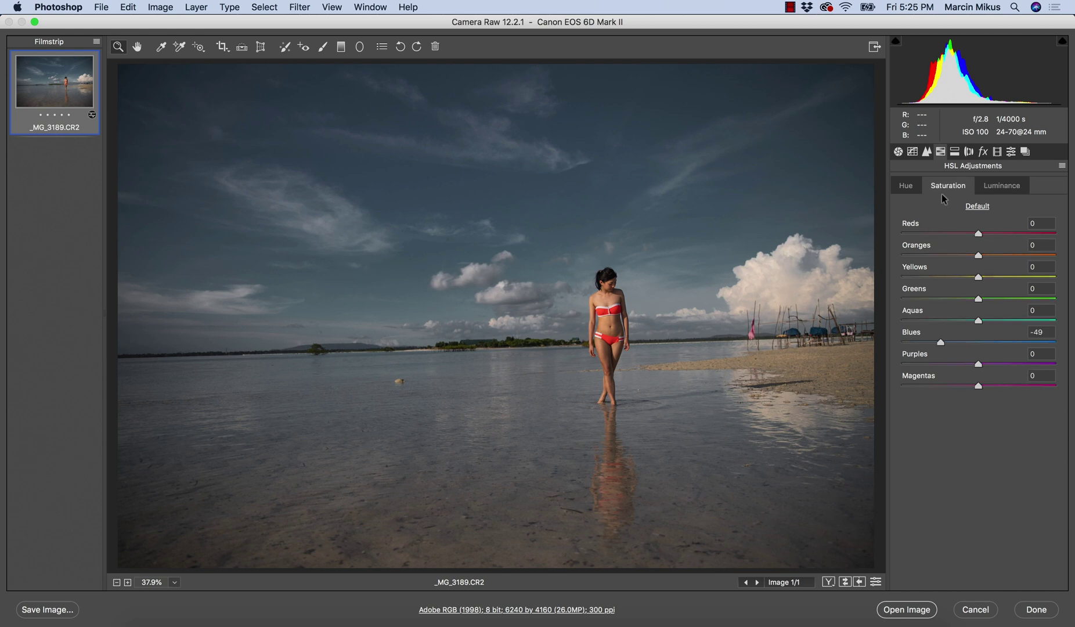
{"action": "left_click_drag", "start_coordinate": [978, 236], "coordinate": [970, 236]}
{"action": "left_click_drag", "start_coordinate": [978, 260], "coordinate": [971, 262]}
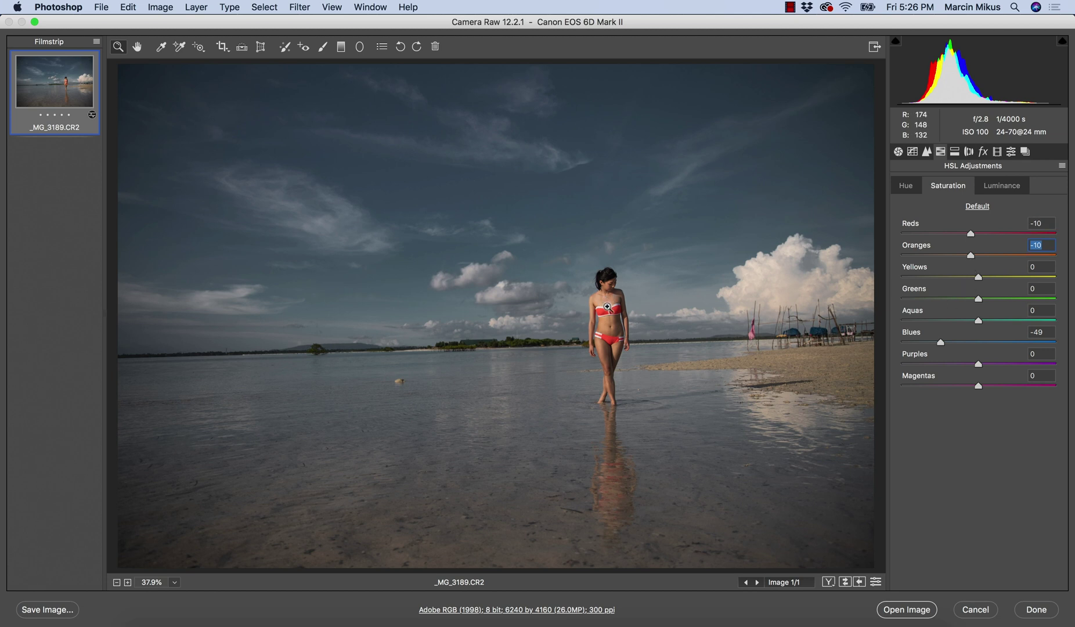
{"action": "left_click_drag", "start_coordinate": [978, 277], "coordinate": [1025, 277]}
Set Yellows luminance to +58 and Reds luminance to -4
{"action": "left_click", "coordinate": [999, 188]}
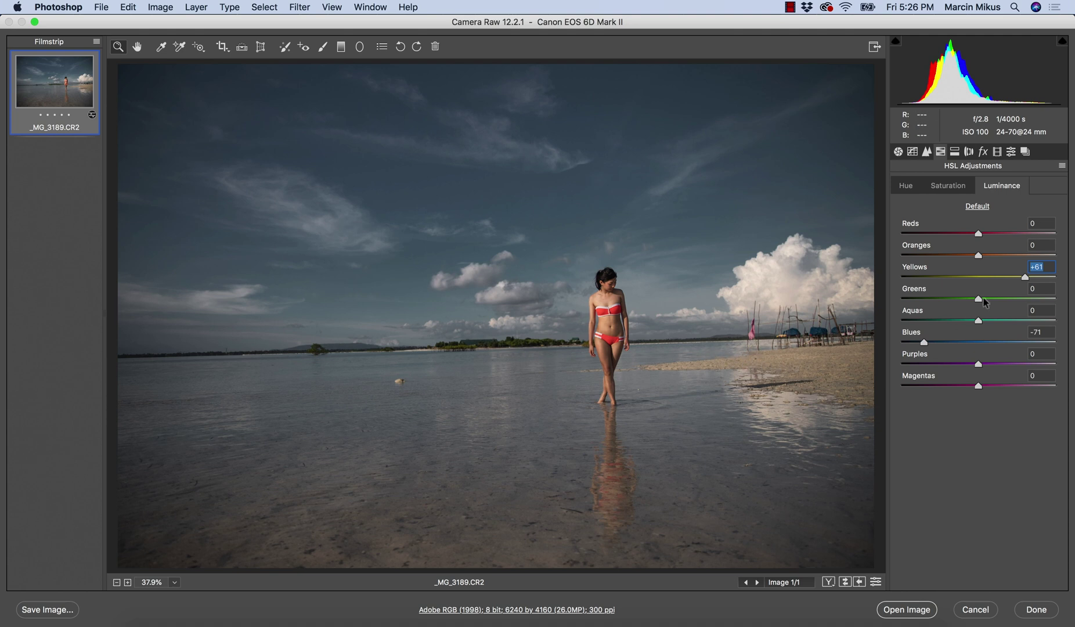
{"action": "left_click_drag", "start_coordinate": [1024, 277], "coordinate": [1022, 278]}
{"action": "left_click_drag", "start_coordinate": [980, 237], "coordinate": [976, 235]}
{"action": "left_click", "coordinate": [974, 240]}
{"action": "left_click", "coordinate": [904, 187]}
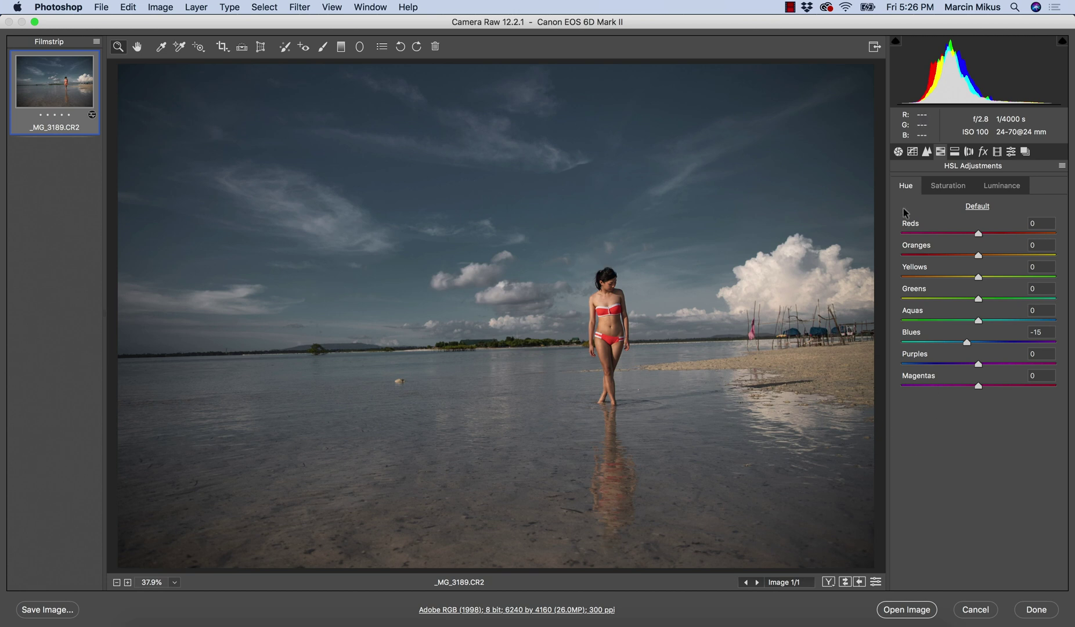
In the Basic panel, set Contrast to +34, Texture to +15 and Clarity to +18
{"action": "left_click", "coordinate": [897, 152]}
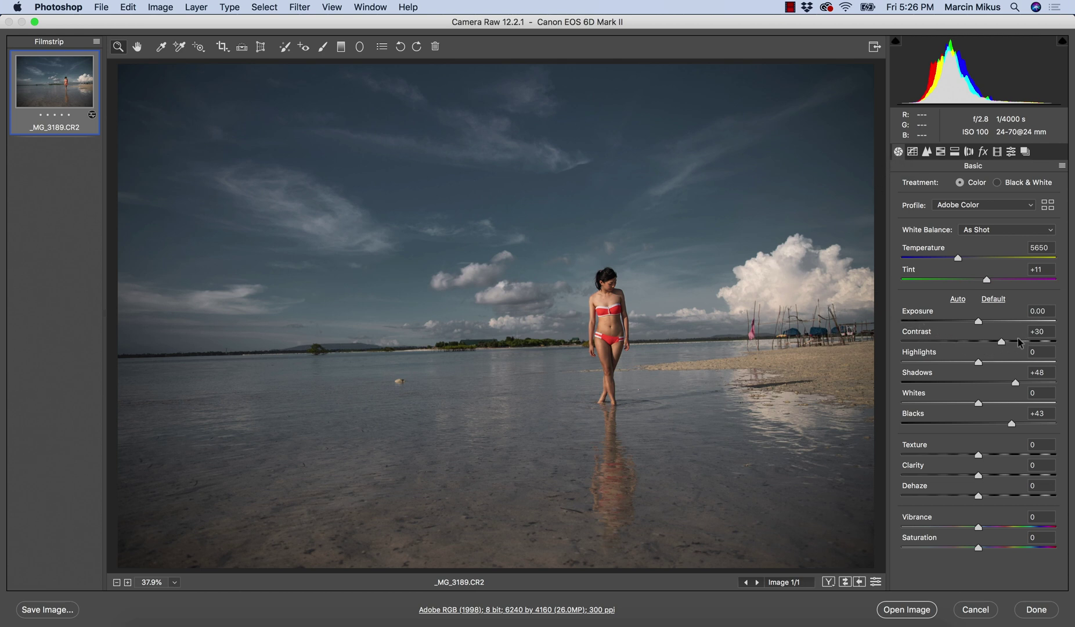
{"action": "left_click_drag", "start_coordinate": [1004, 340], "coordinate": [1007, 345]}
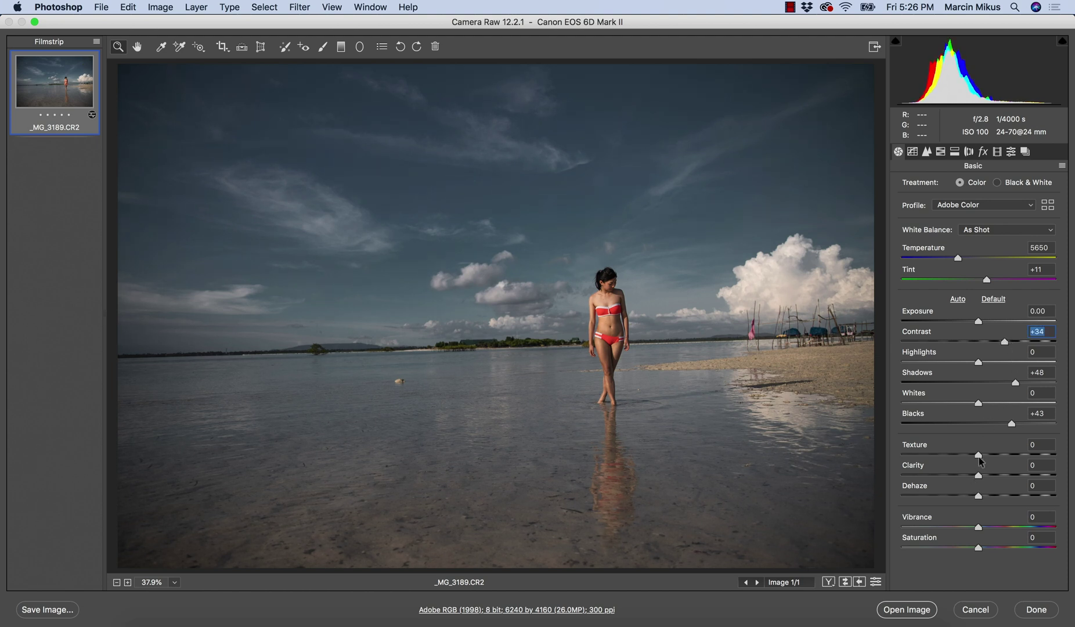
{"action": "mouse_move", "coordinate": [978, 458]}
{"action": "left_mouse_down"}
{"action": "mouse_move", "coordinate": [989, 454]}
{"action": "mouse_move", "coordinate": [988, 474]}
{"action": "left_mouse_up"}
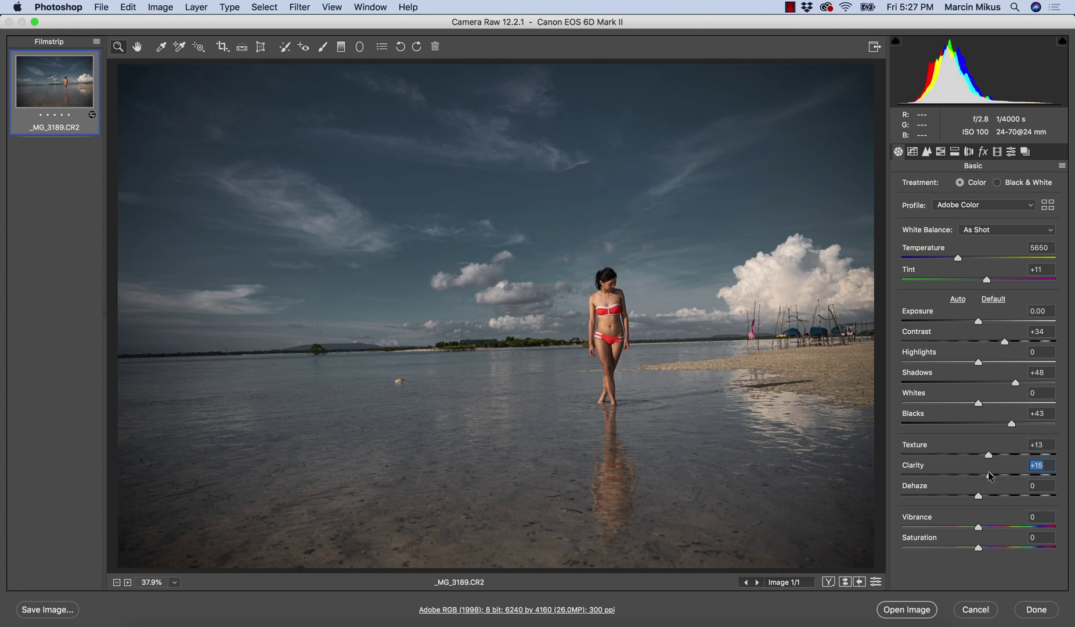
{"action": "left_click_drag", "start_coordinate": [991, 475], "coordinate": [993, 477]}
{"action": "left_click", "coordinate": [990, 456]}
Darken Blues luminance to -77 and reduce Blues saturation to -54
{"action": "left_click", "coordinate": [940, 153]}
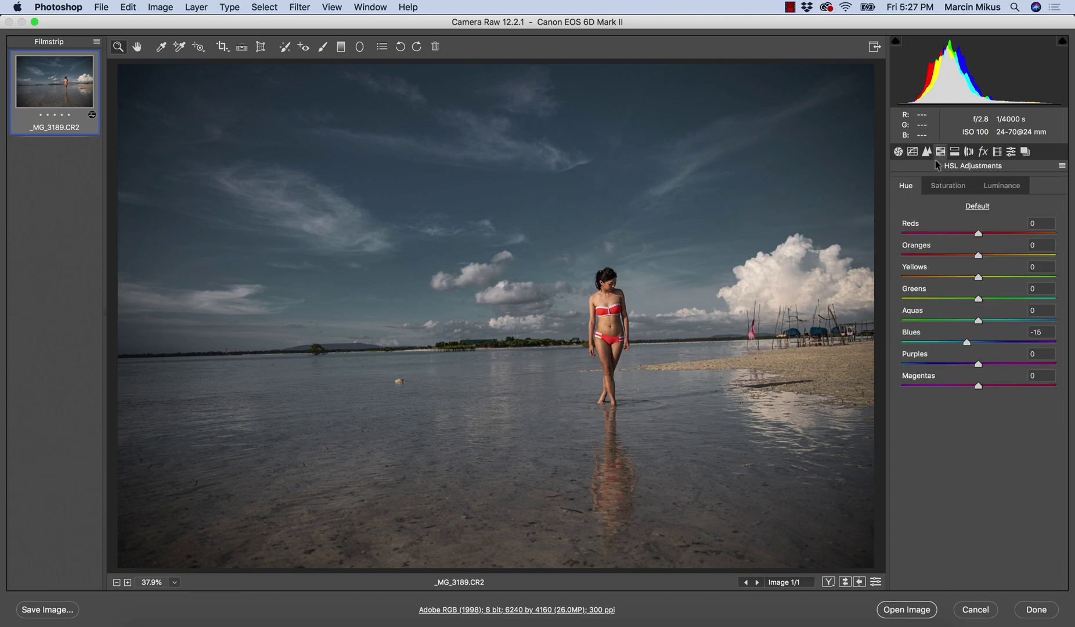
{"action": "left_click", "coordinate": [995, 188]}
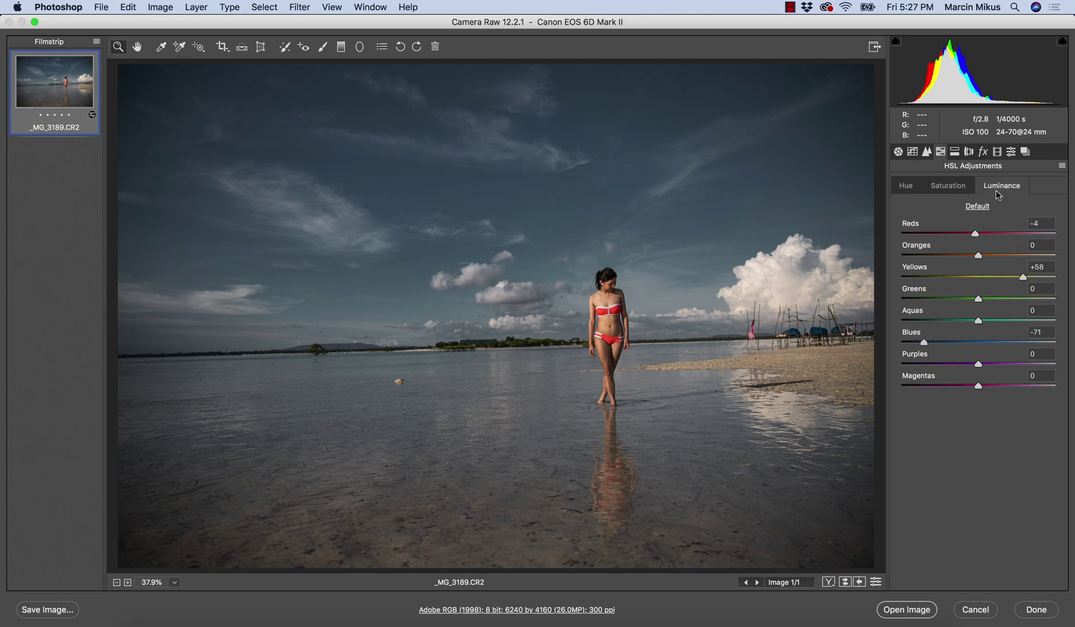
{"action": "left_click_drag", "start_coordinate": [923, 343], "coordinate": [934, 344]}
{"action": "left_click", "coordinate": [946, 187]}
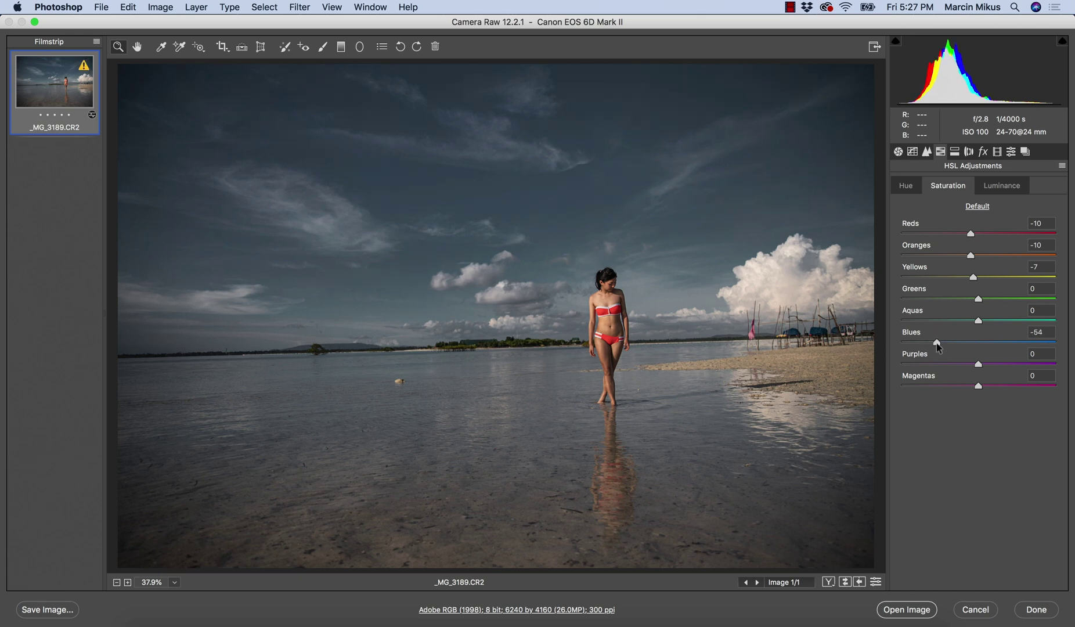
{"action": "left_click_drag", "start_coordinate": [938, 347], "coordinate": [939, 347]}
{"action": "left_click", "coordinate": [897, 152]}
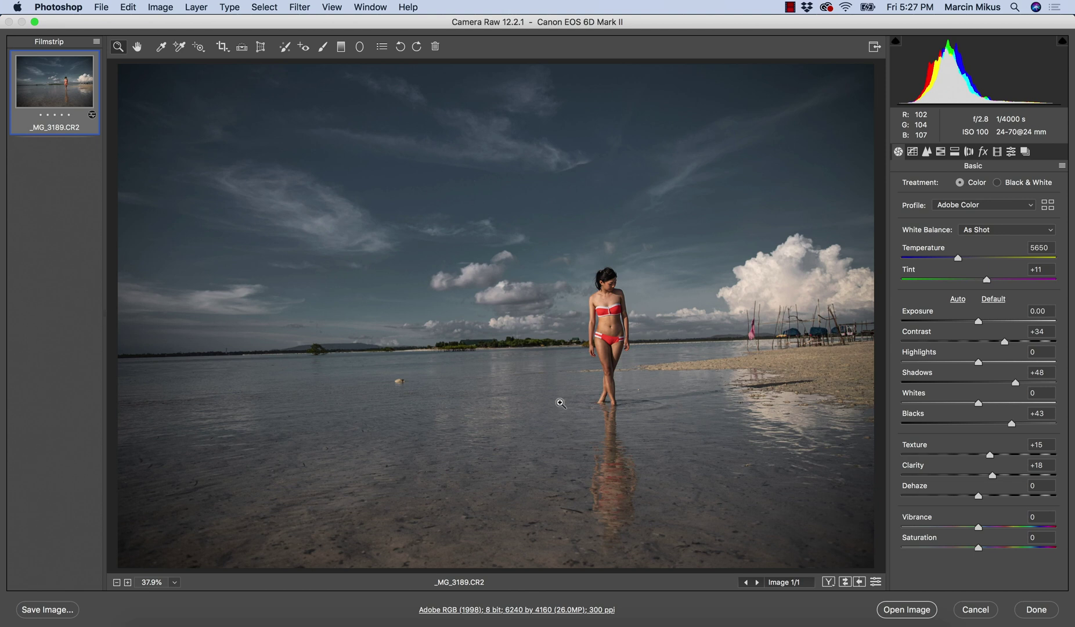
Rotate the photo +1.7 in Transform, using a grid overlay to level the horizon
{"action": "left_click", "coordinate": [261, 51]}
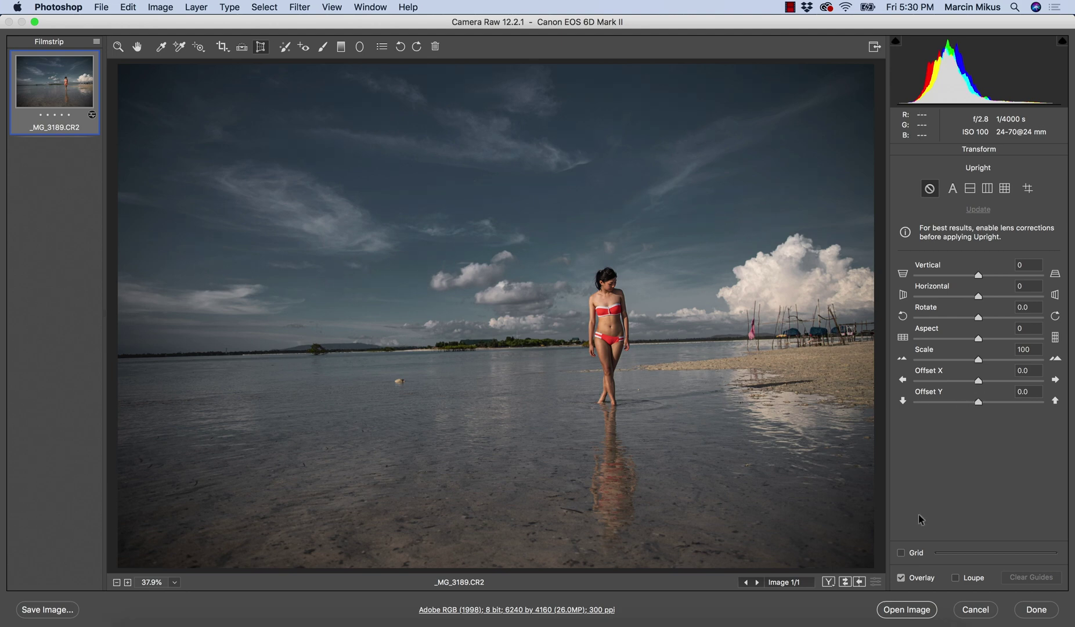
{"action": "left_click", "coordinate": [901, 553]}
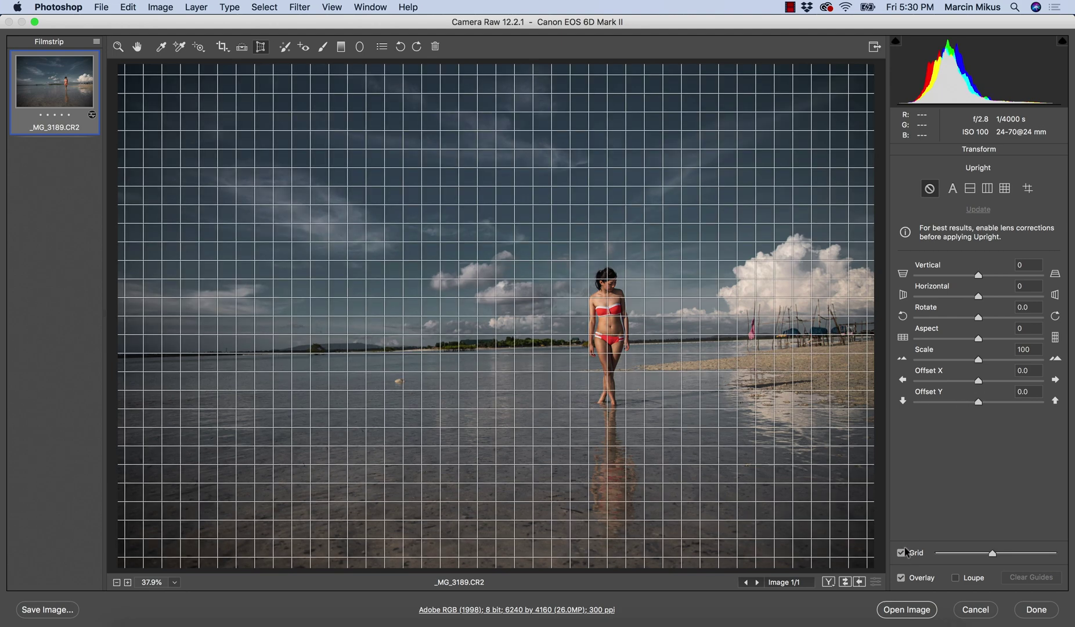
{"action": "left_click_drag", "start_coordinate": [992, 554], "coordinate": [1001, 553]}
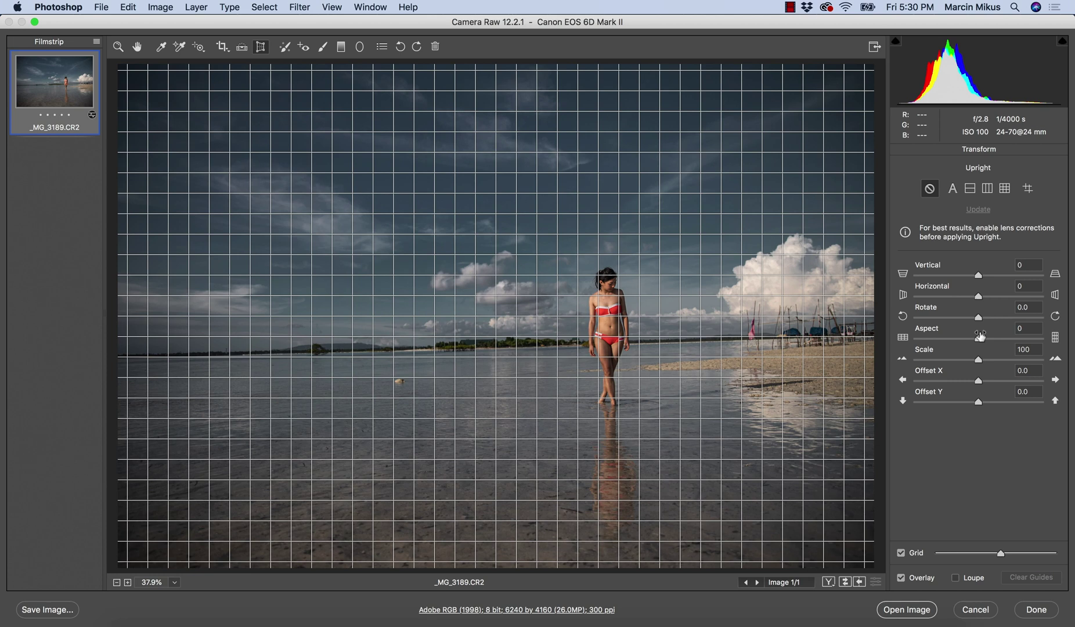
{"action": "left_click_drag", "start_coordinate": [979, 319], "coordinate": [989, 318]}
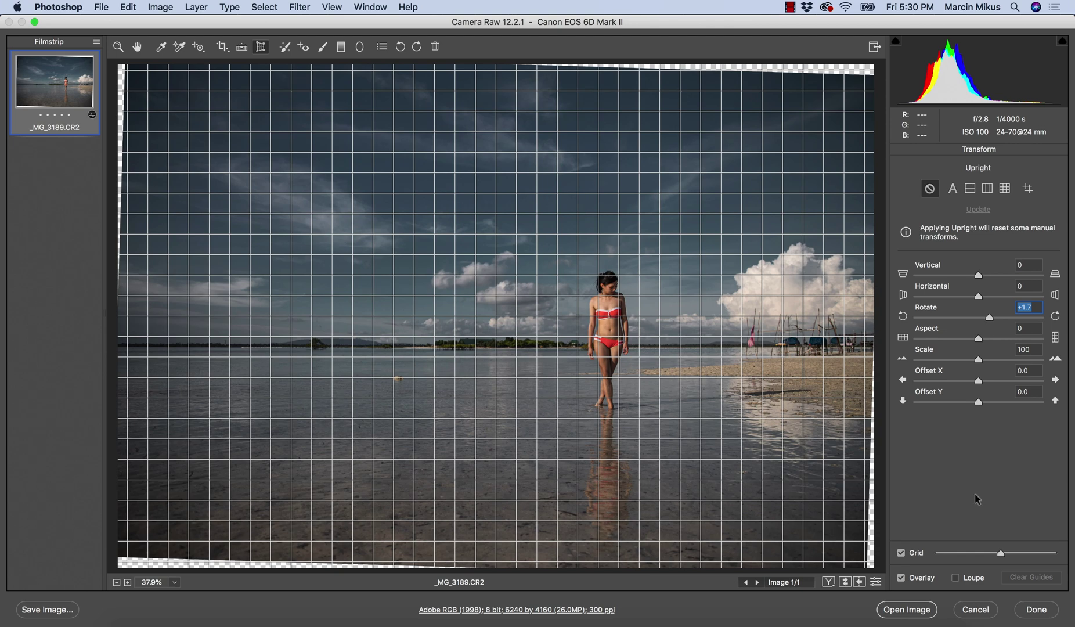
{"action": "left_click_drag", "start_coordinate": [999, 553], "coordinate": [987, 553]}
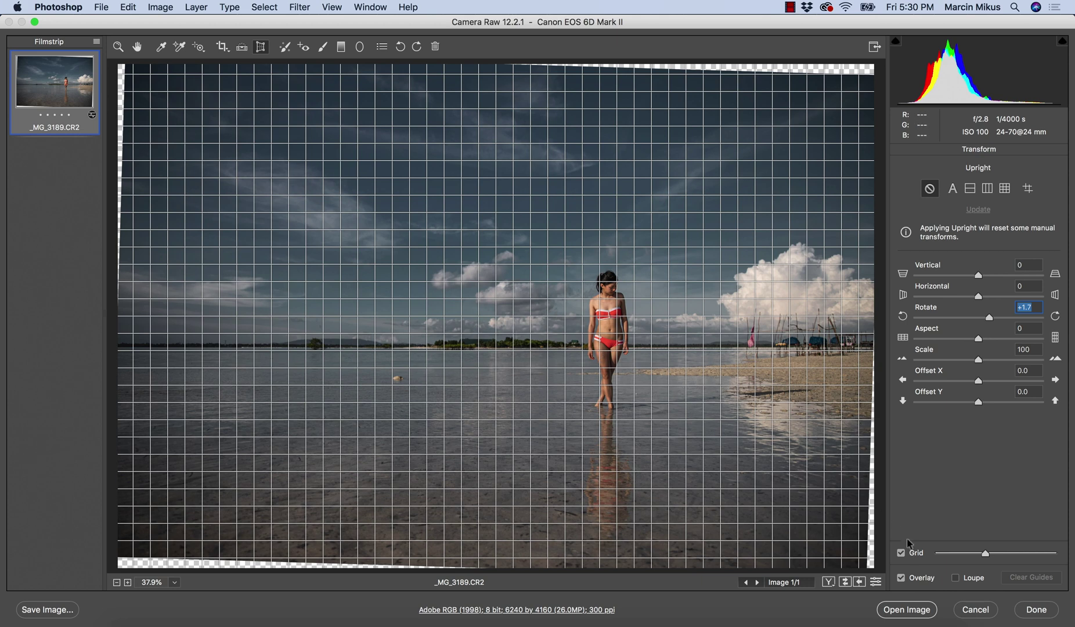
Hide the grid and set Transform Scale to 105 to fill the corners
{"action": "left_click", "coordinate": [901, 553]}
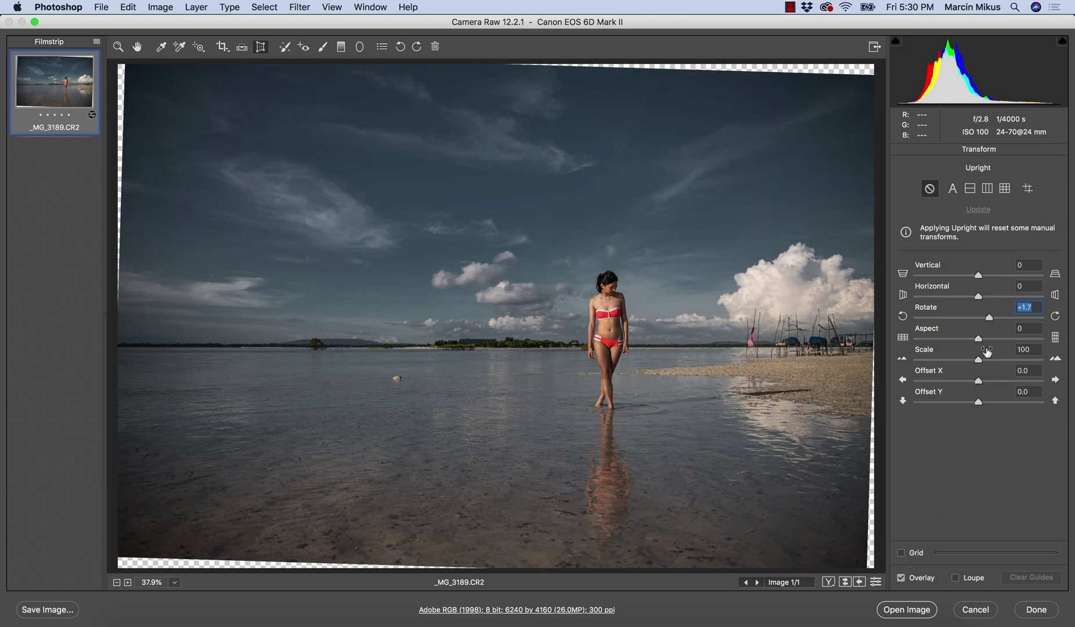
{"action": "left_click_drag", "start_coordinate": [980, 363], "coordinate": [987, 361]}
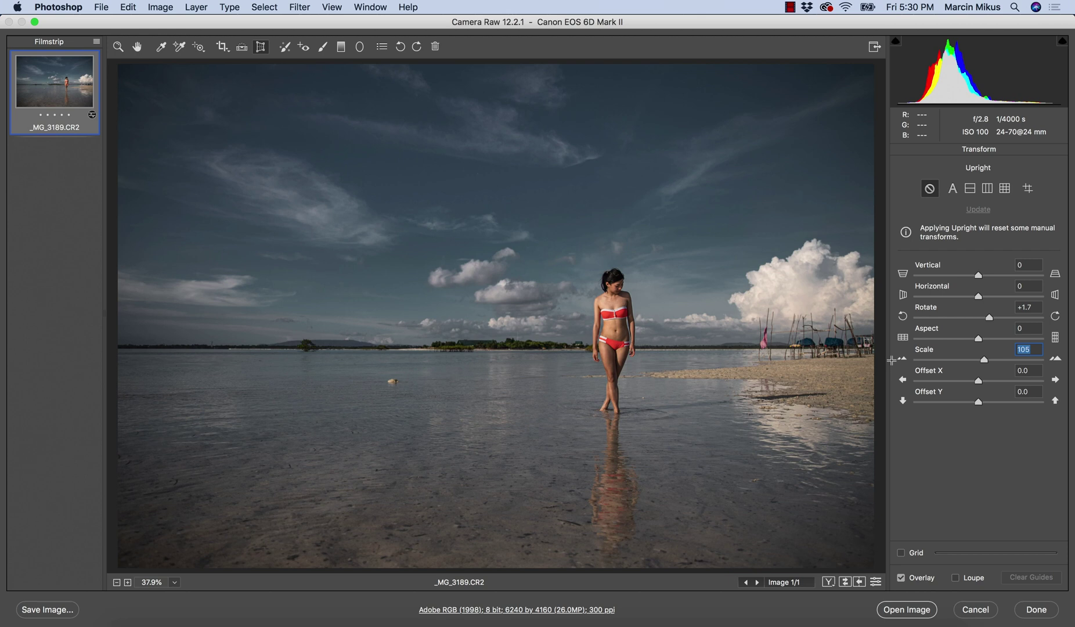
{"action": "left_click", "coordinate": [222, 46]}
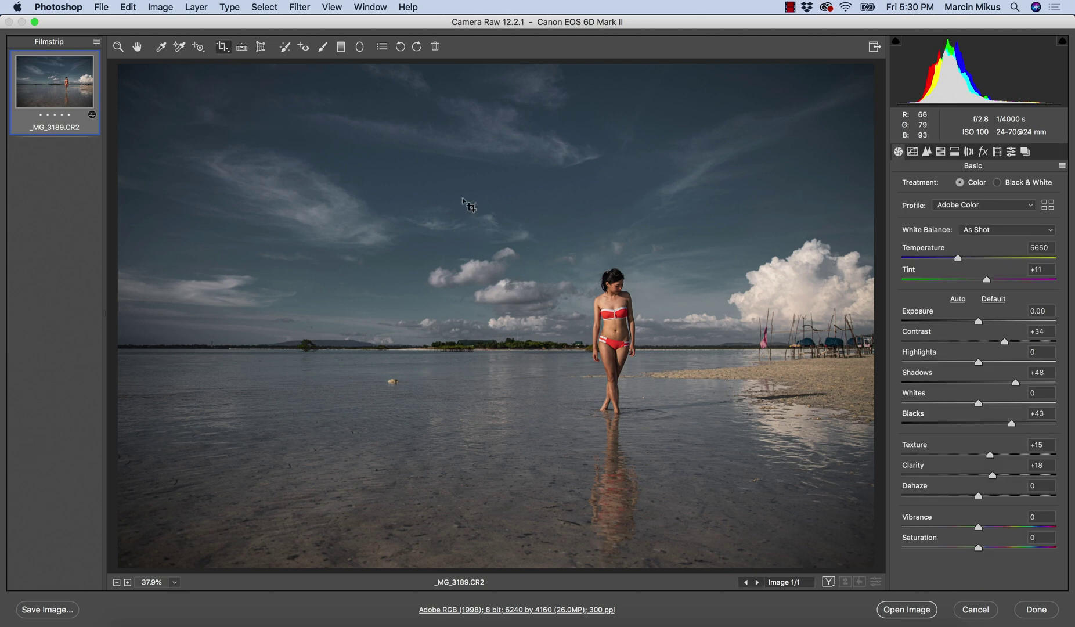
Draw a vertical crop box around the woman in the water and reposition it
{"action": "left_click_drag", "start_coordinate": [463, 198], "coordinate": [758, 586]}
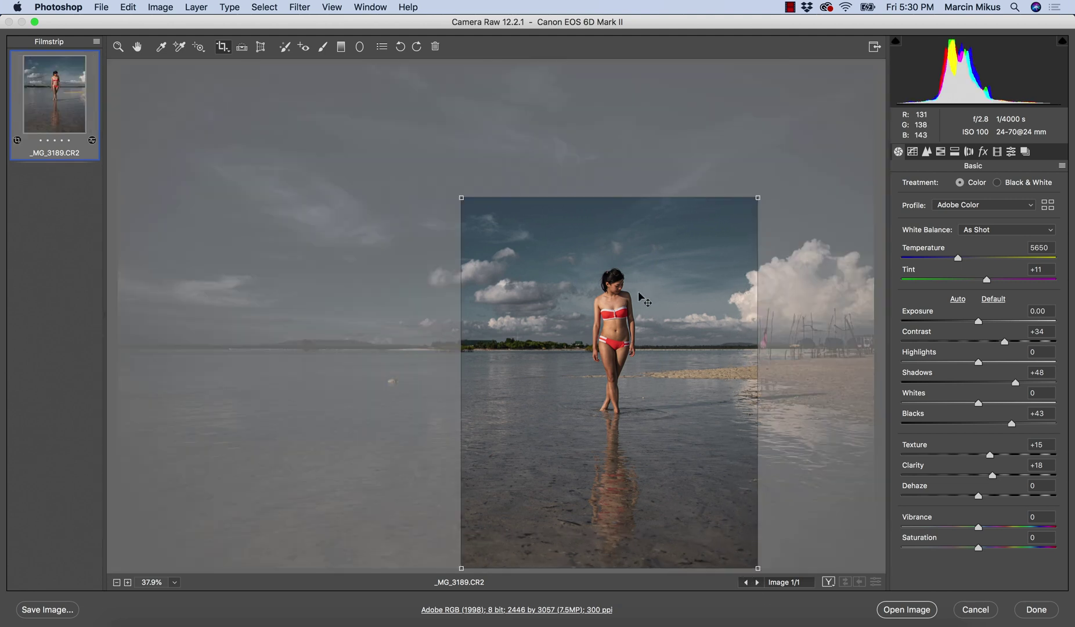
{"action": "left_click_drag", "start_coordinate": [615, 311], "coordinate": [611, 280]}
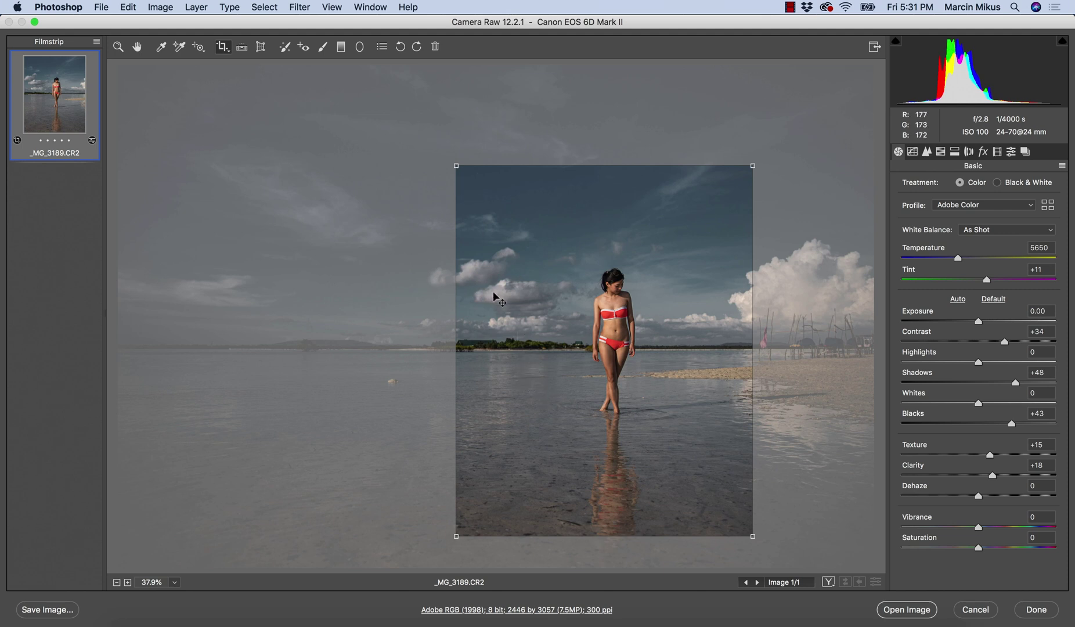
Set the crop aspect ratio to 4 to 5
{"action": "right_click", "coordinate": [505, 253]}
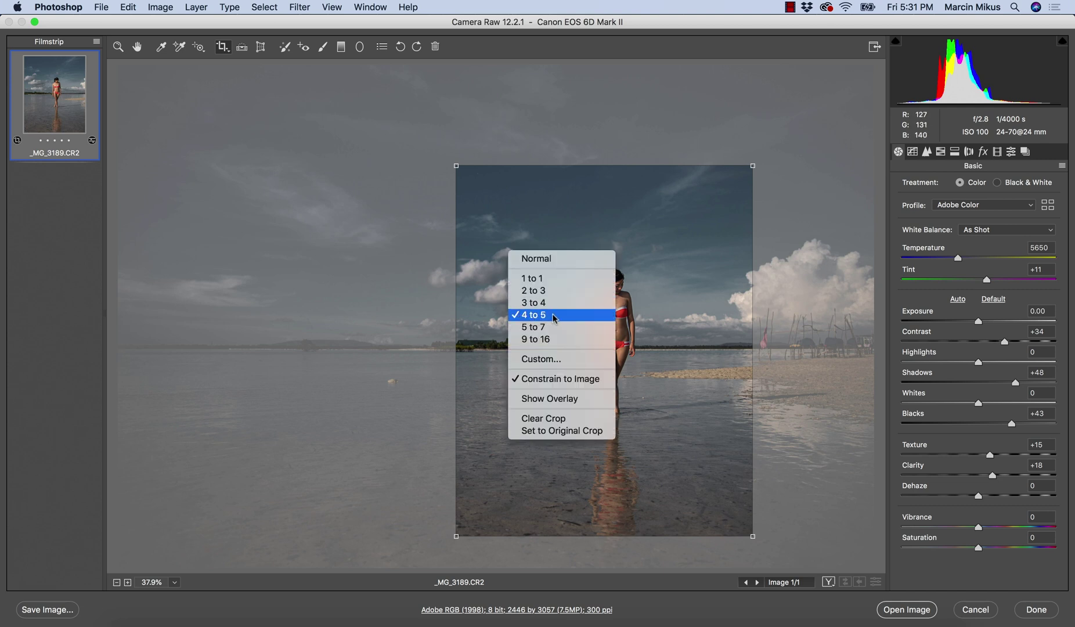
{"action": "left_click", "coordinate": [544, 327]}
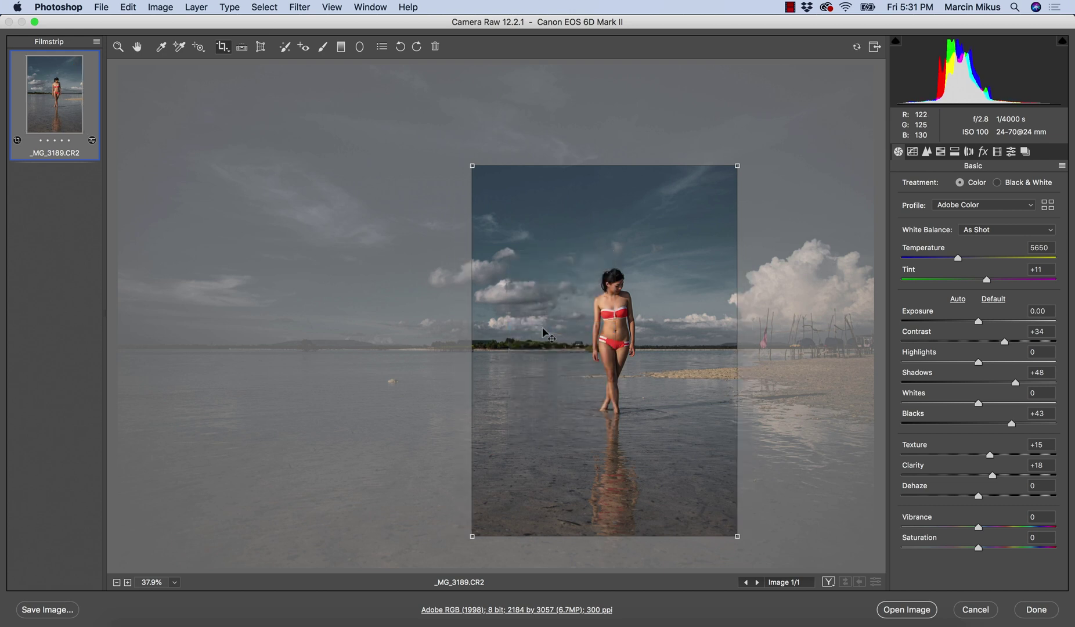
{"action": "right_click", "coordinate": [528, 310]}
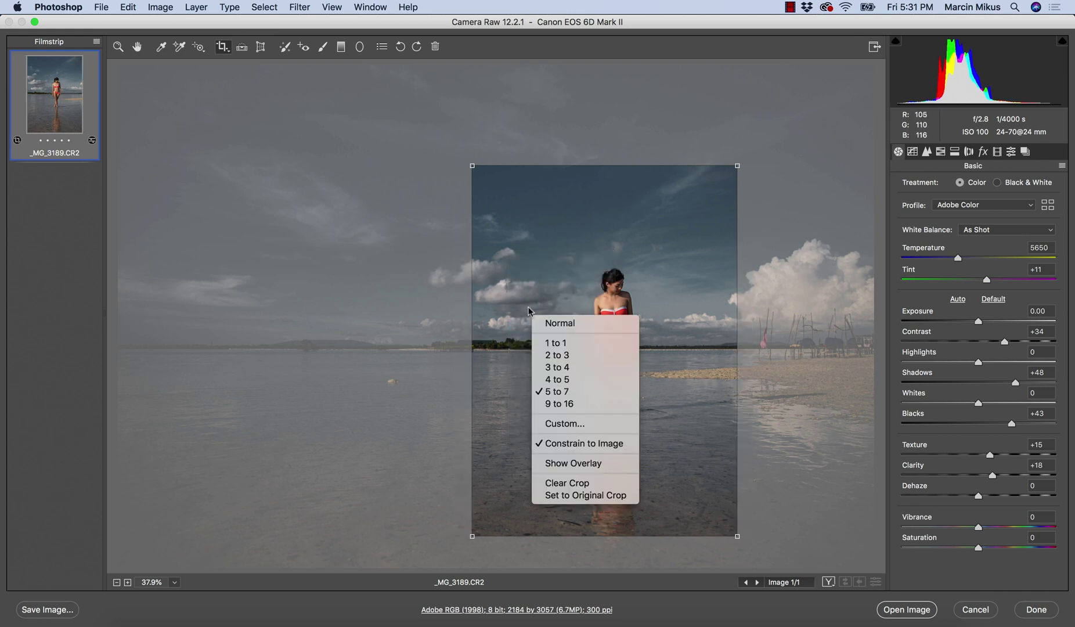
{"action": "left_click", "coordinate": [556, 381]}
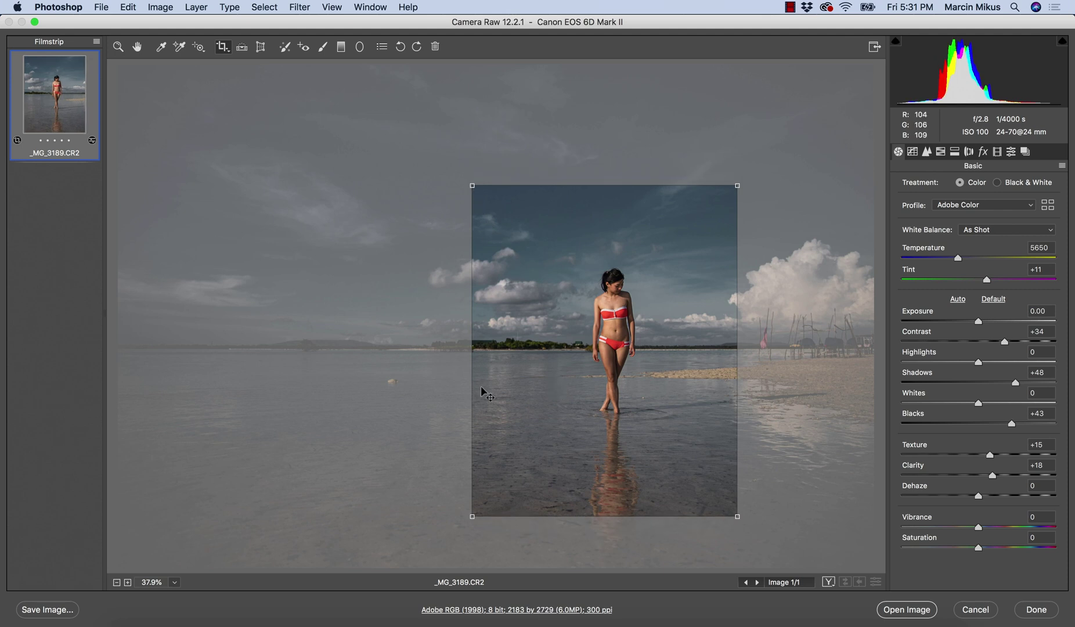
Tighten the crop on the woman to 1866 by 2333 pixels and commit it
{"action": "left_click_drag", "start_coordinate": [472, 515], "coordinate": [488, 497]}
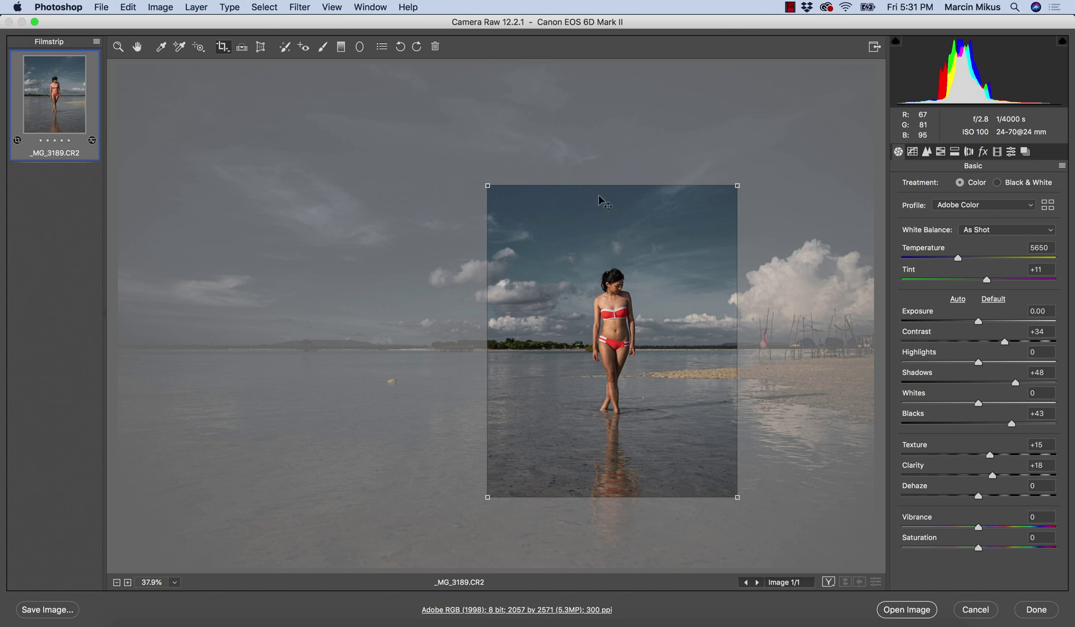
{"action": "left_click_drag", "start_coordinate": [626, 184], "coordinate": [626, 185]}
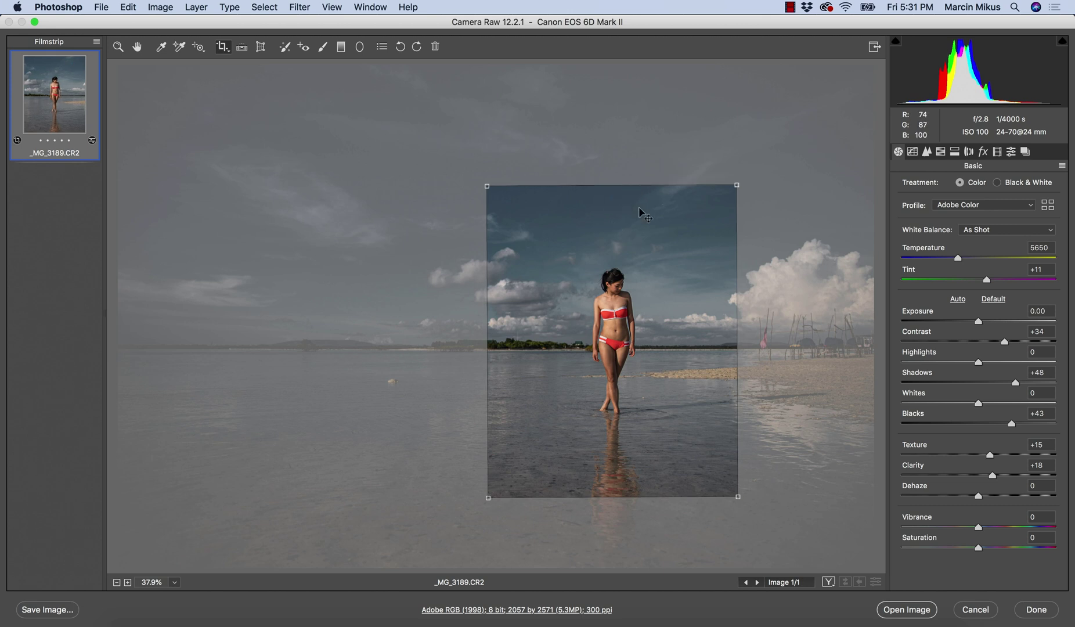
{"action": "key", "text": "super+z"}
{"action": "left_click_drag", "start_coordinate": [488, 185], "coordinate": [508, 212]}
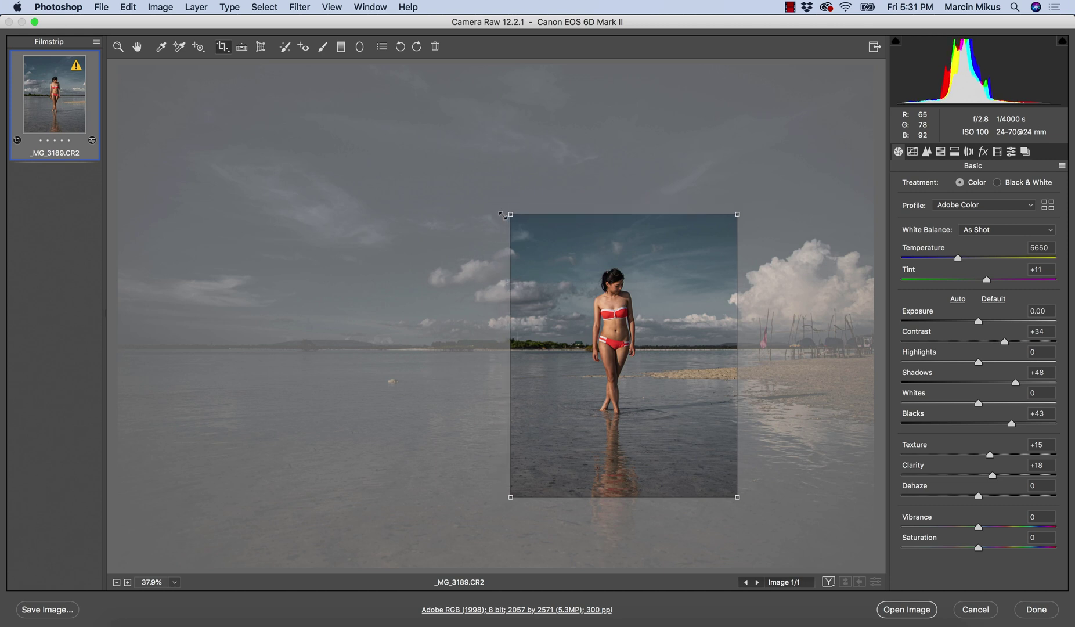
{"action": "left_click_drag", "start_coordinate": [617, 328], "coordinate": [610, 326]}
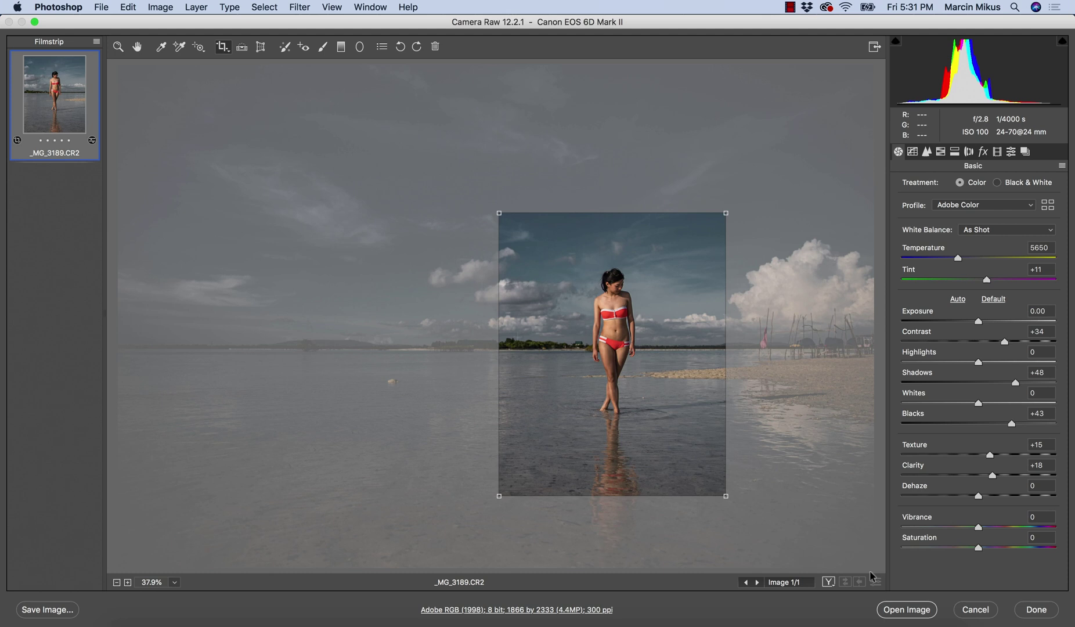
{"action": "key", "text": "z"}
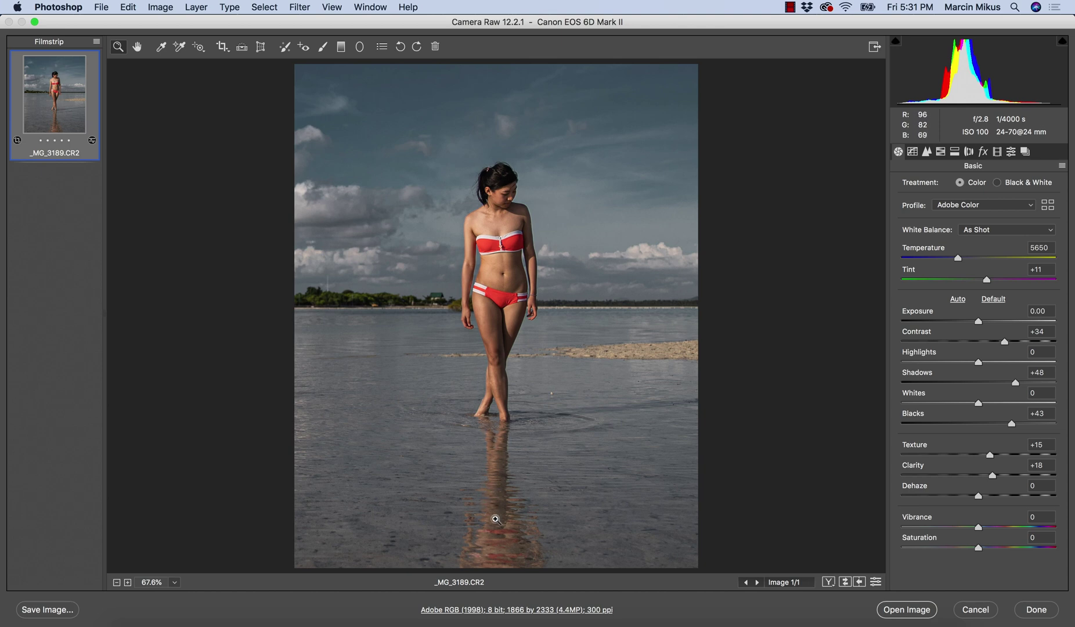
{"action": "left_click", "coordinate": [496, 519]}
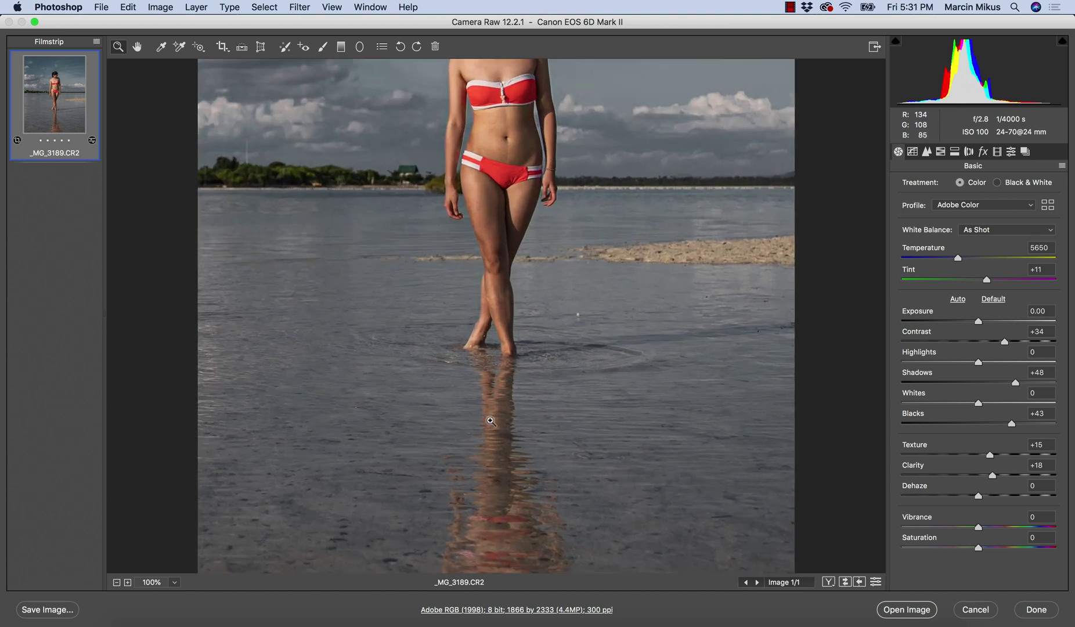
{"action": "left_click", "coordinate": [502, 492], "text": "alt"}
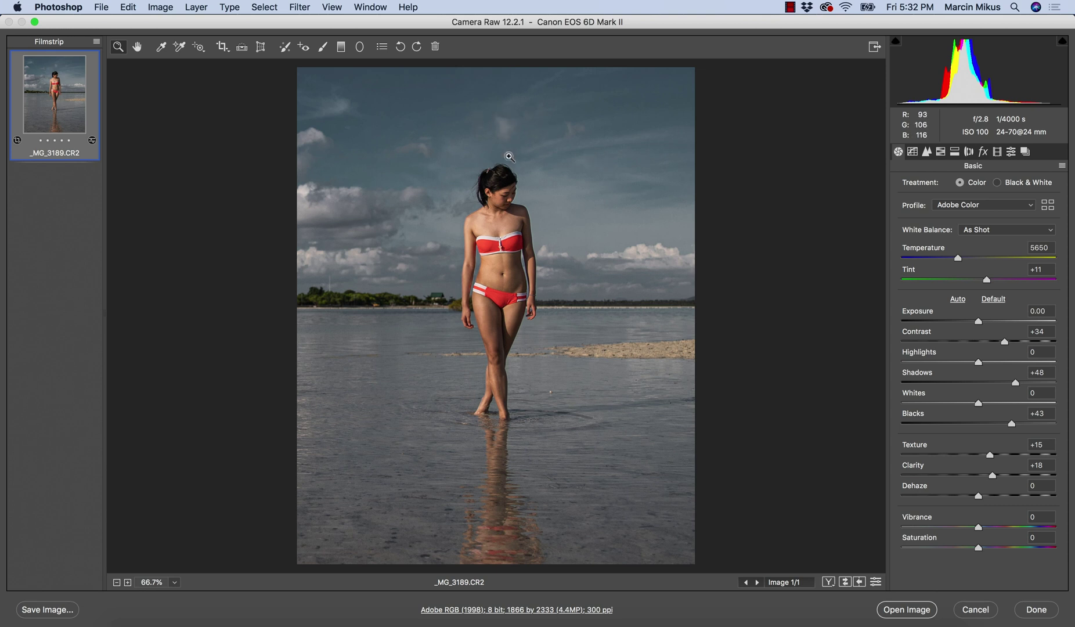
Darken the sky in HSL Luminance with Blues at -85 and Aquas at -42
{"action": "left_click", "coordinate": [940, 151]}
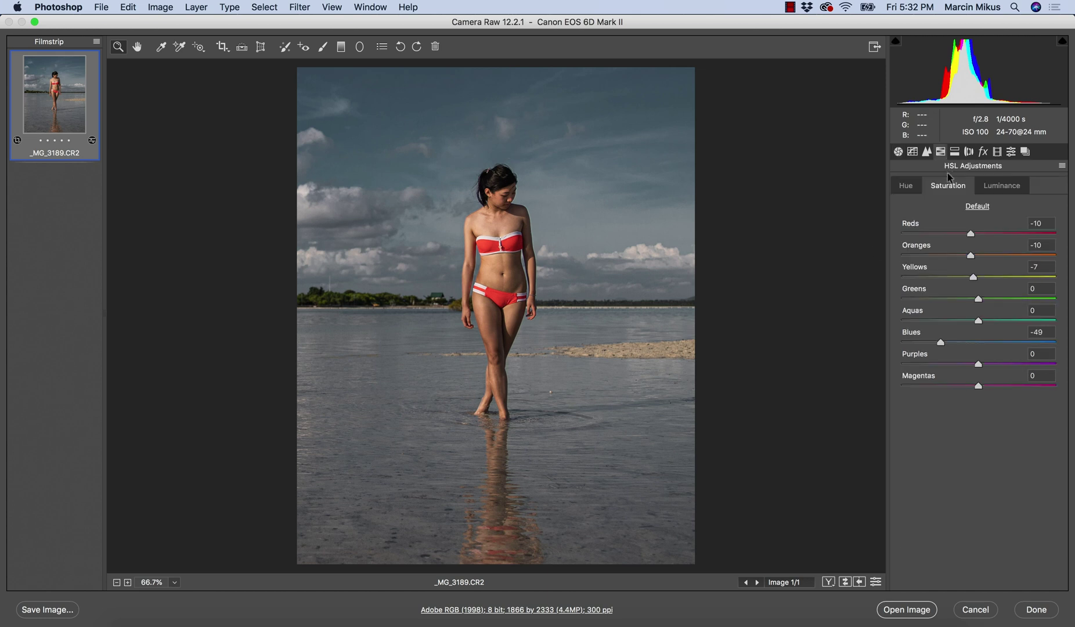
{"action": "left_click", "coordinate": [990, 187]}
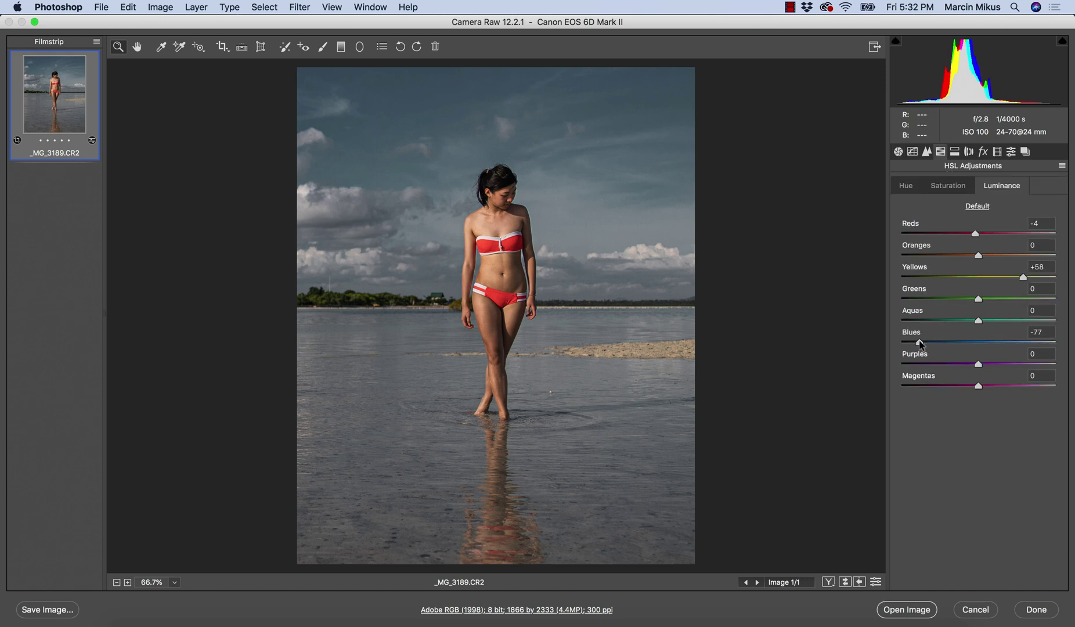
{"action": "mouse_move", "coordinate": [920, 344]}
{"action": "left_mouse_down"}
{"action": "mouse_move", "coordinate": [902, 344]}
{"action": "mouse_move", "coordinate": [914, 346]}
{"action": "left_mouse_up"}
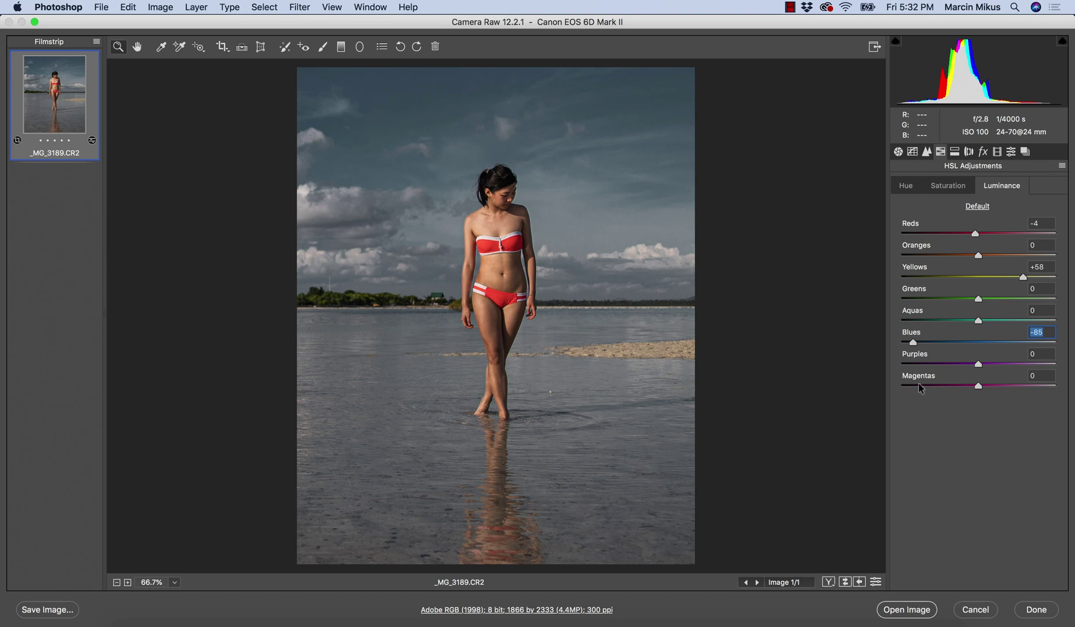
{"action": "mouse_move", "coordinate": [953, 322]}
{"action": "left_mouse_down"}
{"action": "mouse_move", "coordinate": [901, 331]}
{"action": "mouse_move", "coordinate": [963, 335]}
{"action": "mouse_move", "coordinate": [939, 333]}
{"action": "mouse_move", "coordinate": [947, 329]}
{"action": "left_mouse_up"}
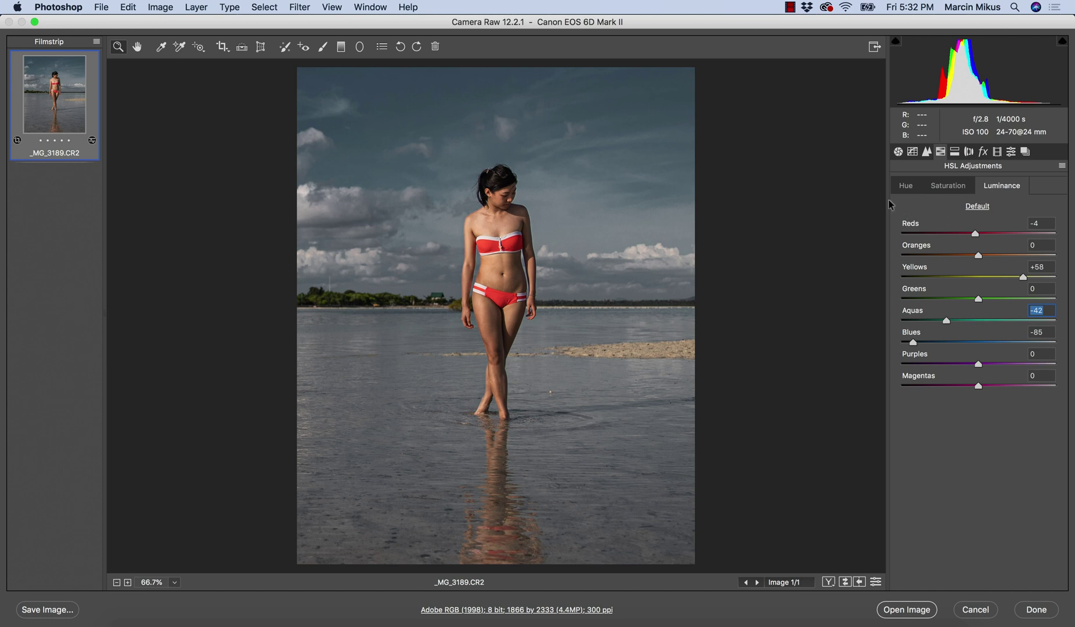
Shift the Blues hue of the sky to -31
{"action": "left_click", "coordinate": [905, 186]}
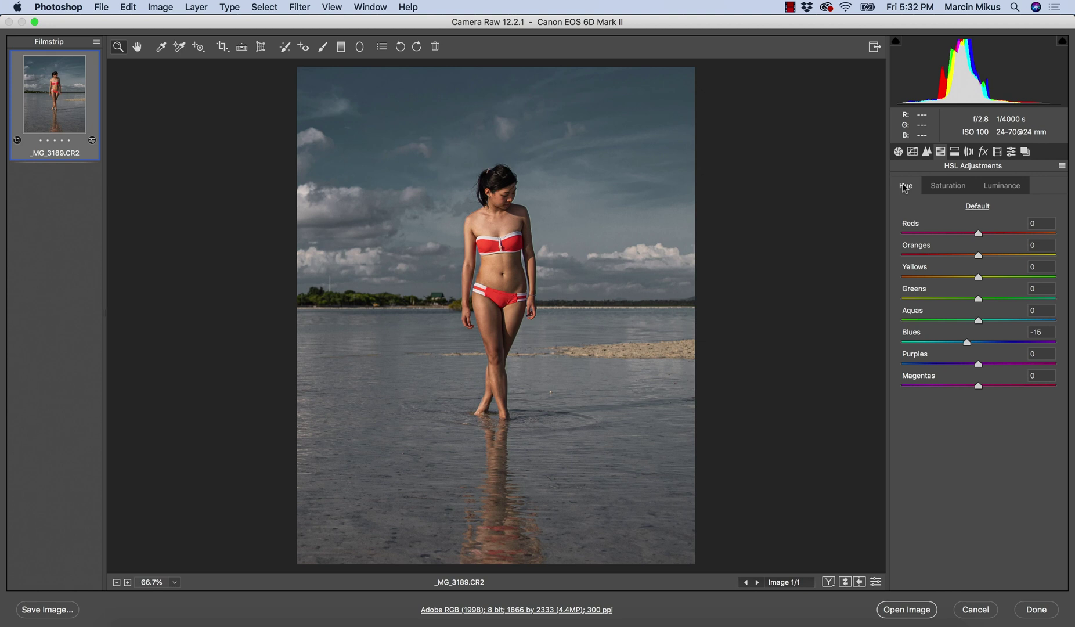
{"action": "left_click", "coordinate": [963, 342]}
{"action": "mouse_move", "coordinate": [963, 342]}
{"action": "left_mouse_down"}
{"action": "mouse_move", "coordinate": [954, 342]}
{"action": "mouse_move", "coordinate": [966, 342]}
{"action": "left_mouse_up"}
Lower the Reds saturation slightly and the Oranges saturation to -16
{"action": "left_click", "coordinate": [954, 187]}
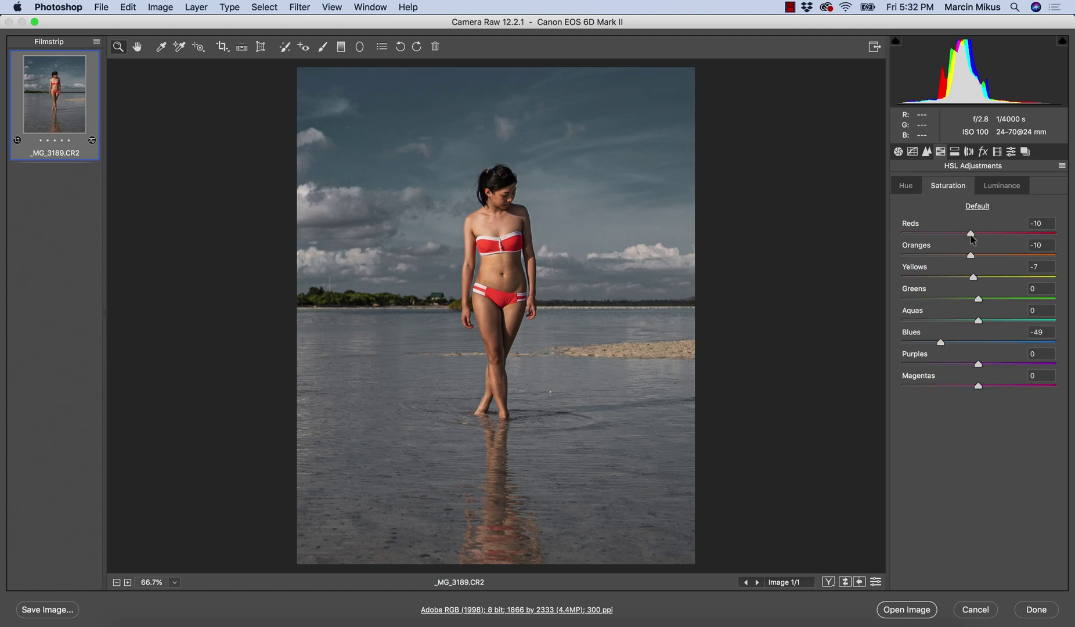
{"action": "left_click_drag", "start_coordinate": [970, 234], "coordinate": [967, 235]}
{"action": "left_click_drag", "start_coordinate": [972, 259], "coordinate": [967, 257]}
Experiment with darker Oranges luminance, leaving orange brightness at 0
{"action": "left_click", "coordinate": [994, 187]}
{"action": "mouse_move", "coordinate": [980, 259]}
{"action": "left_mouse_down"}
{"action": "mouse_move", "coordinate": [955, 262]}
{"action": "mouse_move", "coordinate": [965, 262]}
{"action": "left_mouse_up"}
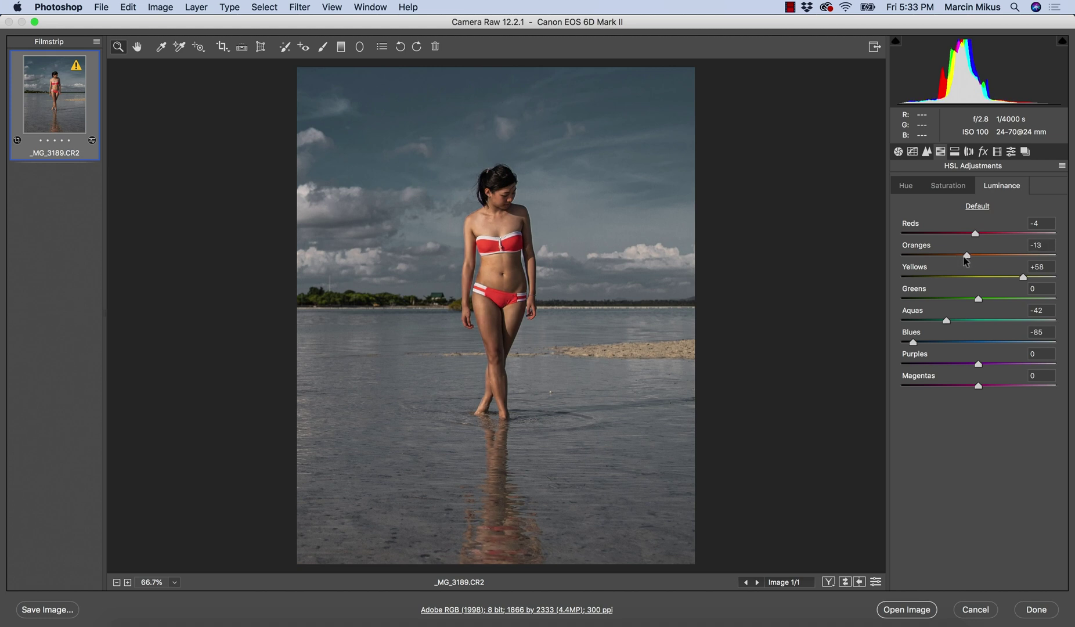
{"action": "left_click_drag", "start_coordinate": [971, 263], "coordinate": [969, 263]}
{"action": "mouse_move", "coordinate": [970, 260]}
{"action": "left_mouse_down"}
{"action": "mouse_move", "coordinate": [947, 260]}
{"action": "mouse_move", "coordinate": [978, 259]}
{"action": "left_mouse_up"}
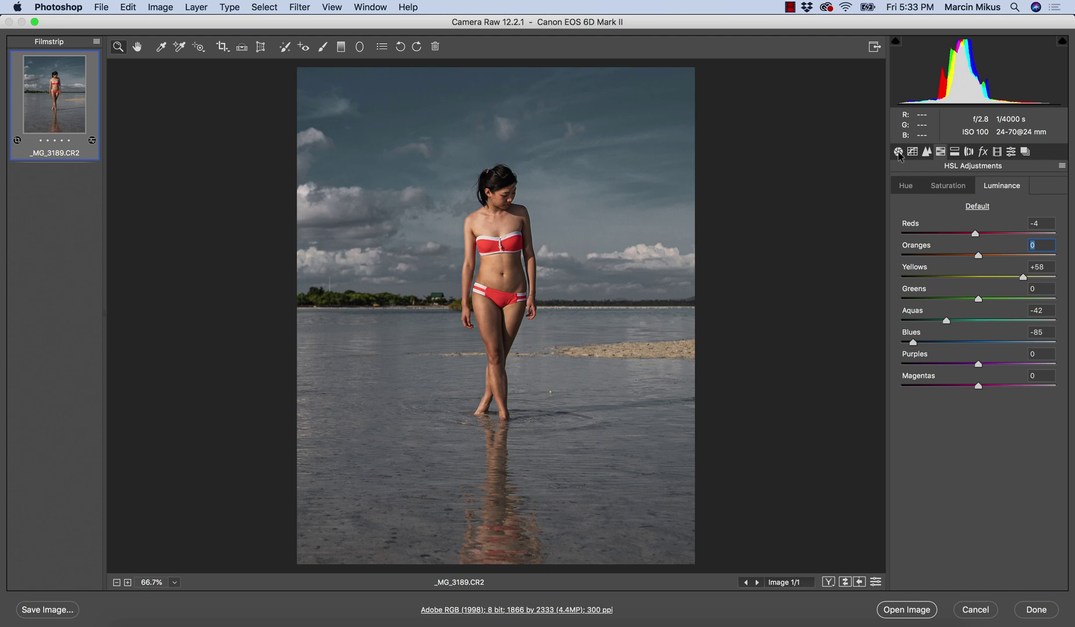
In the Basic panel, keep exposure unchanged and set Clarity to about +16
{"action": "left_click", "coordinate": [898, 152]}
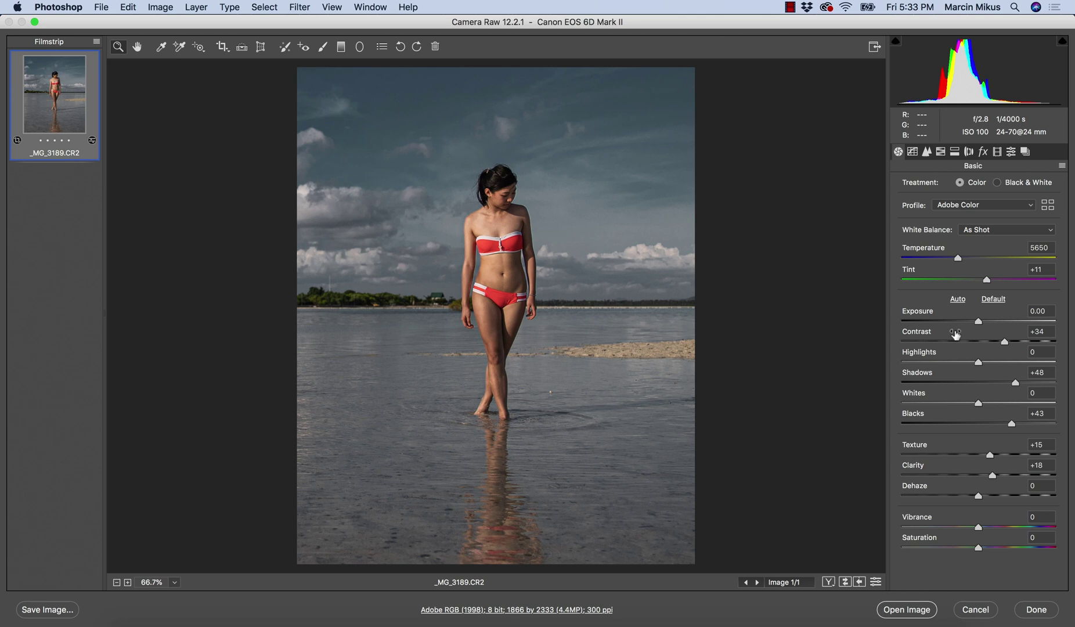
{"action": "left_click_drag", "start_coordinate": [980, 324], "coordinate": [1017, 343]}
{"action": "double_click", "coordinate": [983, 324]}
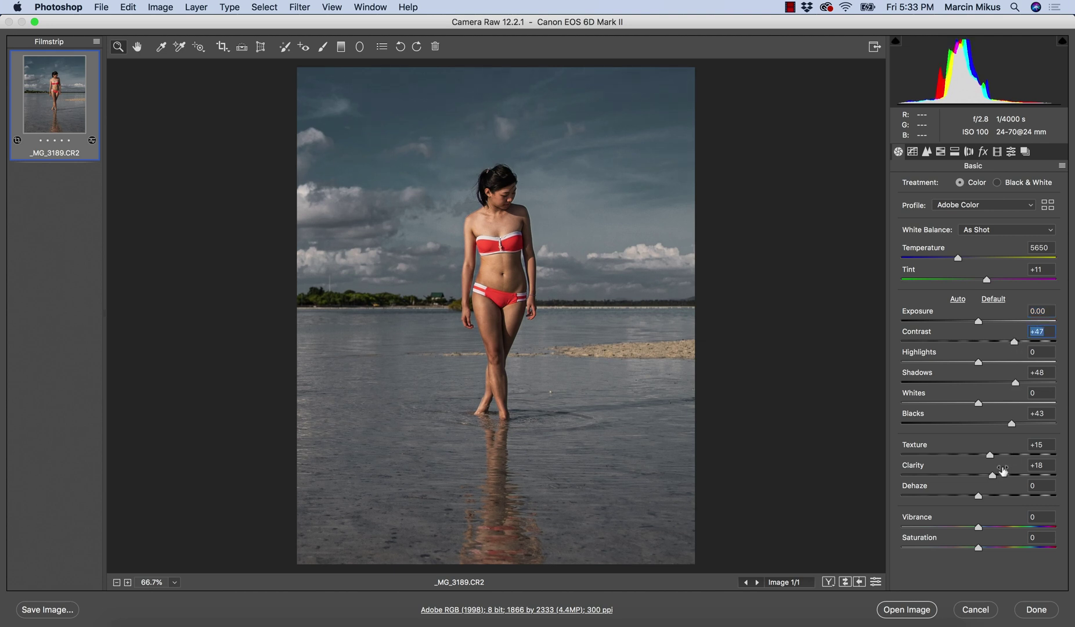
{"action": "mouse_move", "coordinate": [994, 473]}
{"action": "left_mouse_down"}
{"action": "mouse_move", "coordinate": [986, 476]}
{"action": "mouse_move", "coordinate": [1030, 475]}
{"action": "mouse_move", "coordinate": [994, 473]}
{"action": "mouse_move", "coordinate": [1015, 475]}
{"action": "left_mouse_up"}
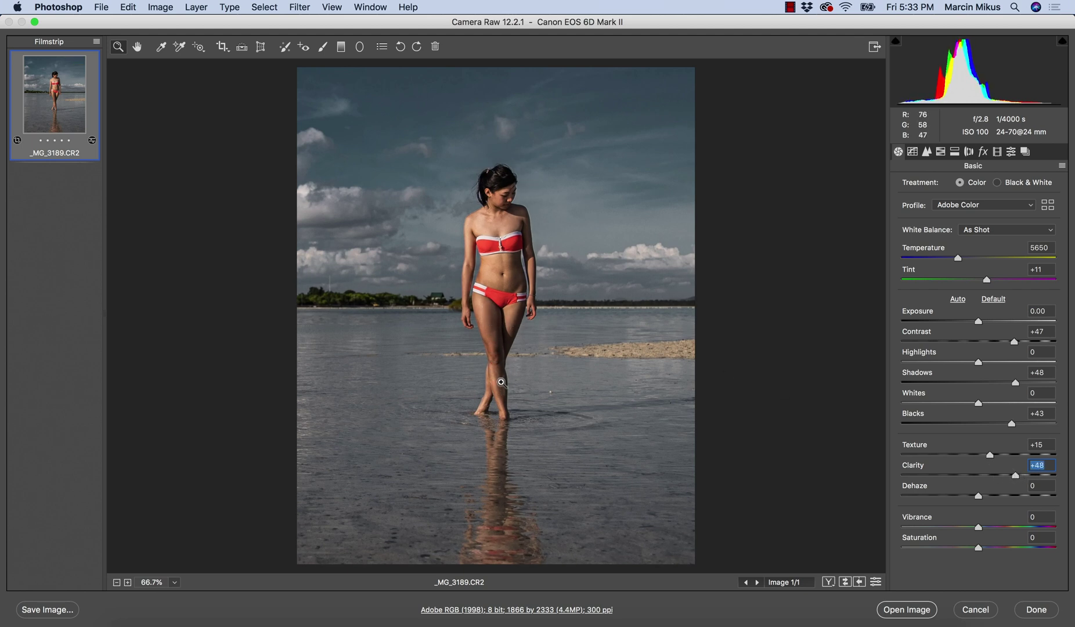
{"action": "left_click", "coordinate": [995, 475]}
{"action": "key", "text": "Down"}
{"action": "key", "text": "Down"}
{"action": "left_click_drag", "start_coordinate": [994, 474], "coordinate": [989, 475]}
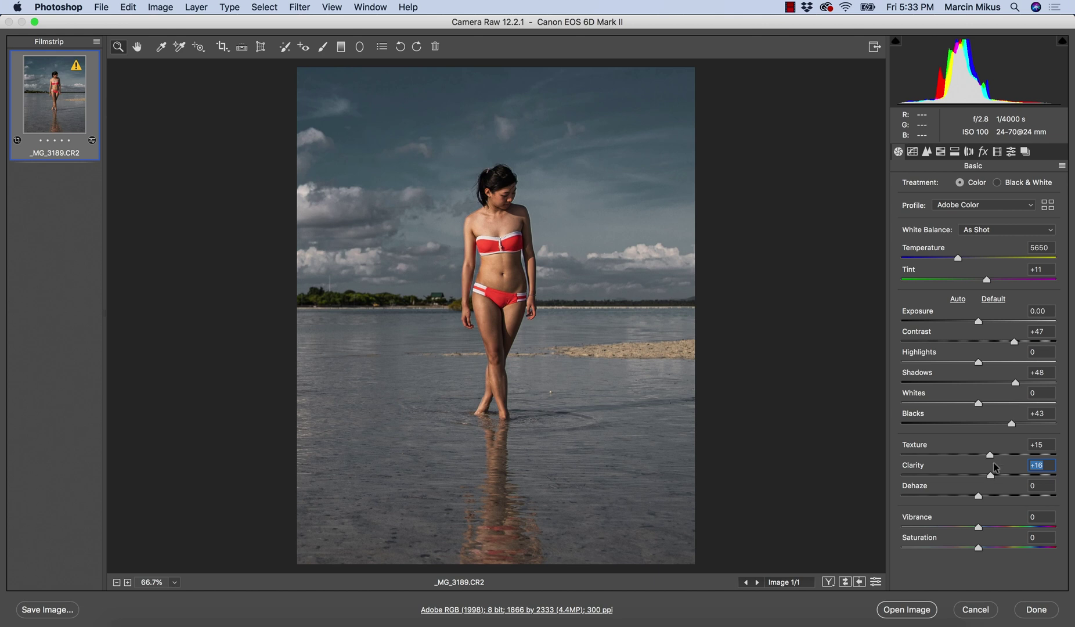
Raise Contrast to +59, Shadows to +58 and Blacks to +39
{"action": "left_click_drag", "start_coordinate": [1014, 344], "coordinate": [1022, 342]}
{"action": "left_click_drag", "start_coordinate": [1014, 383], "coordinate": [1026, 382]}
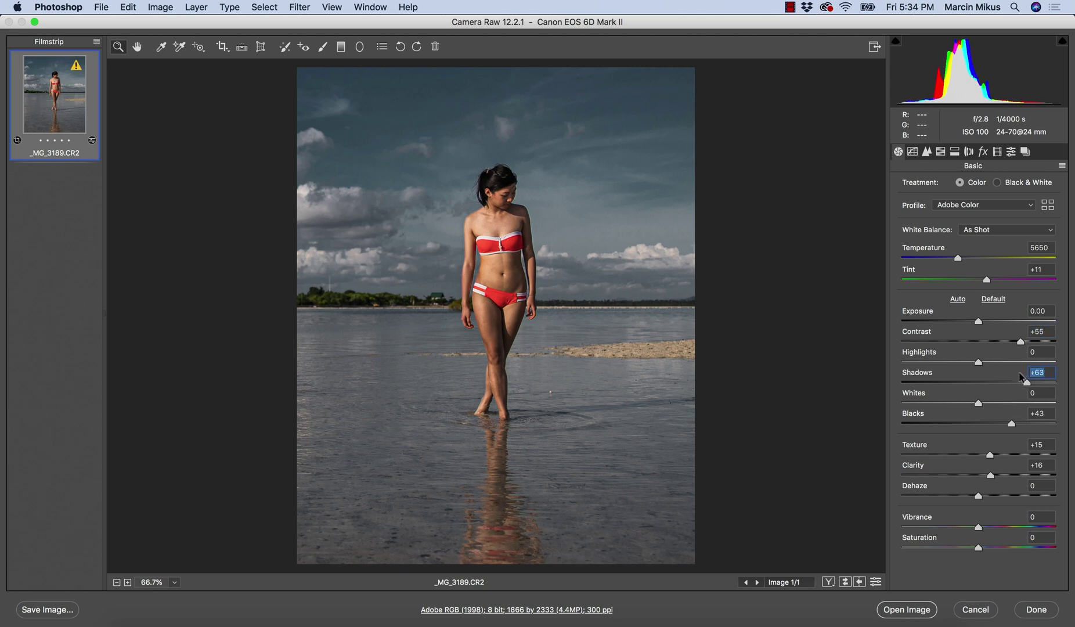
{"action": "mouse_move", "coordinate": [1011, 424]}
{"action": "left_mouse_down"}
{"action": "mouse_move", "coordinate": [1026, 423]}
{"action": "mouse_move", "coordinate": [1008, 423]}
{"action": "left_mouse_up"}
{"action": "left_click_drag", "start_coordinate": [1026, 382], "coordinate": [1022, 385]}
{"action": "left_click_drag", "start_coordinate": [1020, 341], "coordinate": [1023, 341]}
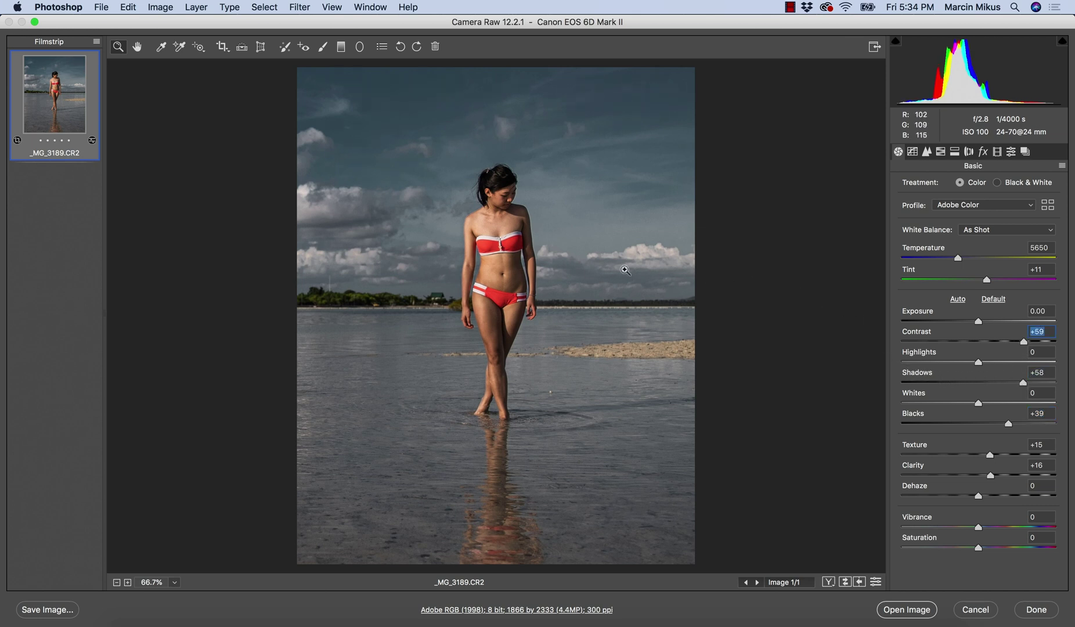
Shift the Oranges hue in HSL to -6 to refine skin tones
{"action": "left_click", "coordinate": [940, 152]}
{"action": "left_click", "coordinate": [951, 187]}
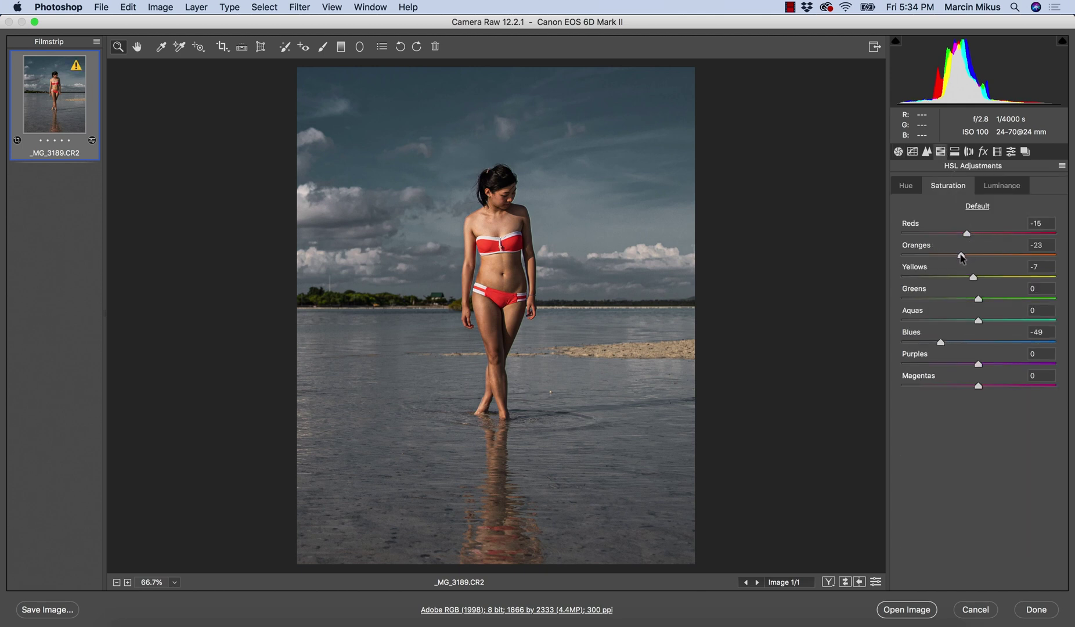
{"action": "left_click", "coordinate": [909, 186]}
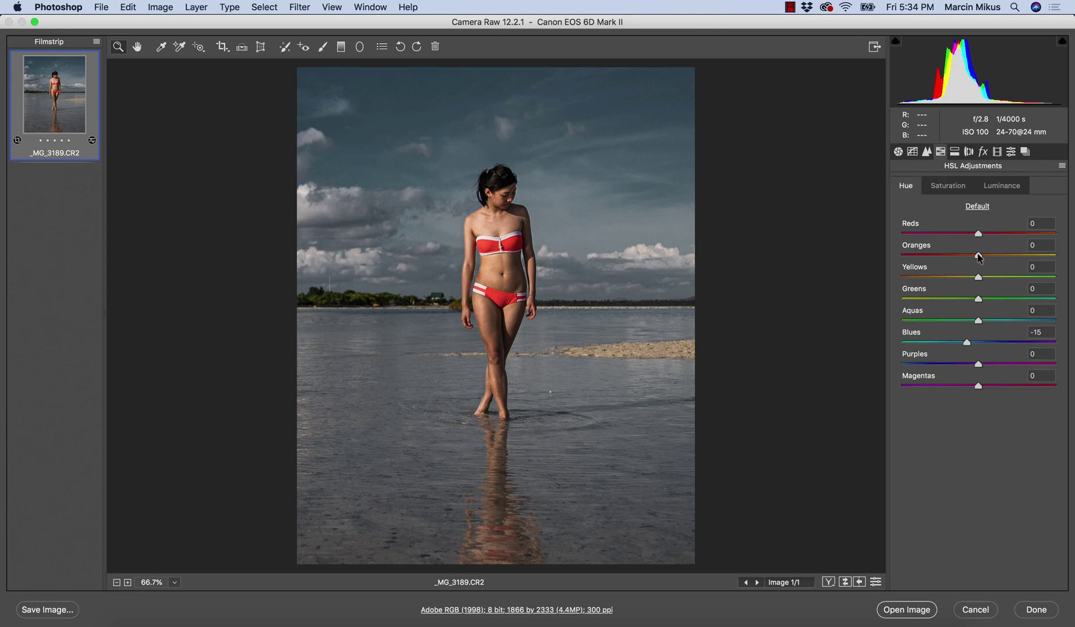
{"action": "left_click_drag", "start_coordinate": [979, 259], "coordinate": [974, 258]}
Compare the edit against the original, then ease Contrast down to +50
{"action": "left_click", "coordinate": [899, 155]}
{"action": "key", "text": "super+z"}
{"action": "key", "text": "super+z"}
{"action": "key", "text": "super+z"}
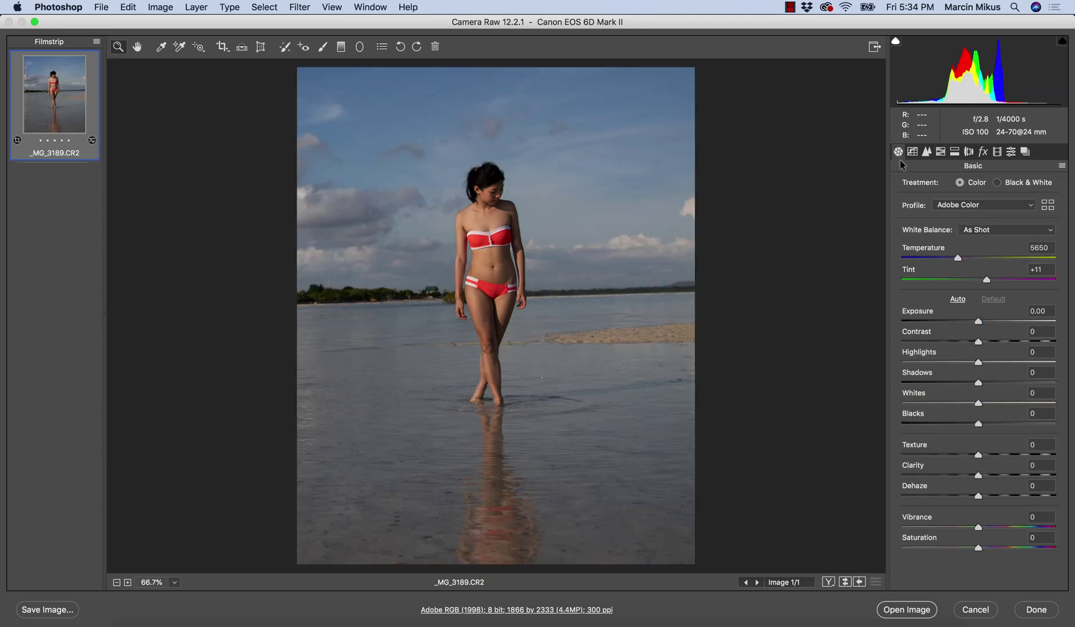
{"action": "key", "text": "super+z"}
{"action": "key", "text": "super+z"}
{"action": "key", "text": "super+z"}
{"action": "key", "text": "super+z"}
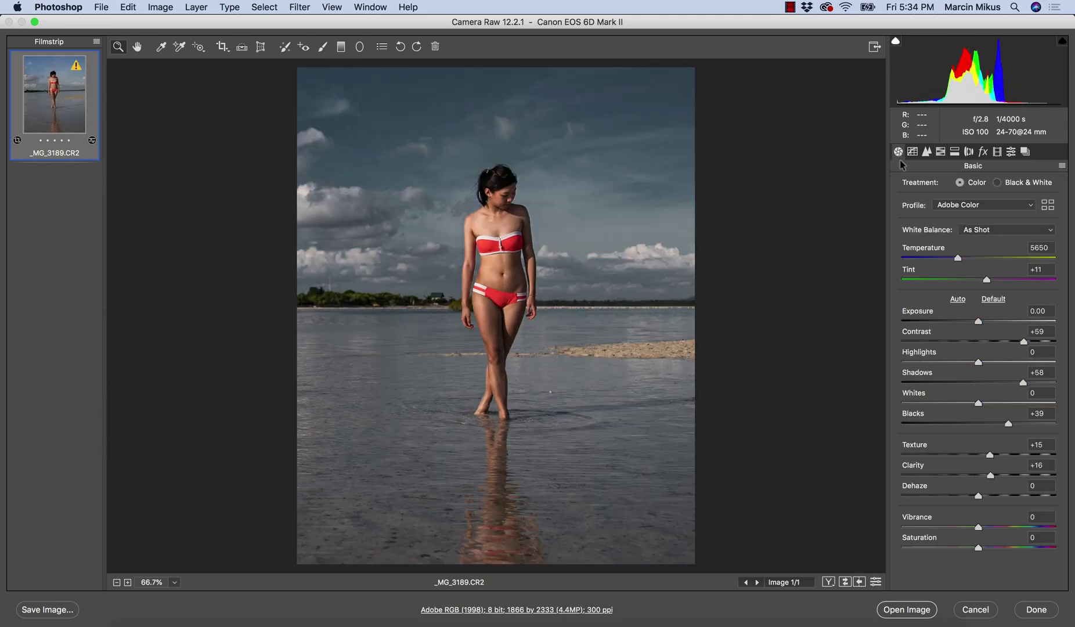
{"action": "key", "text": "super+z"}
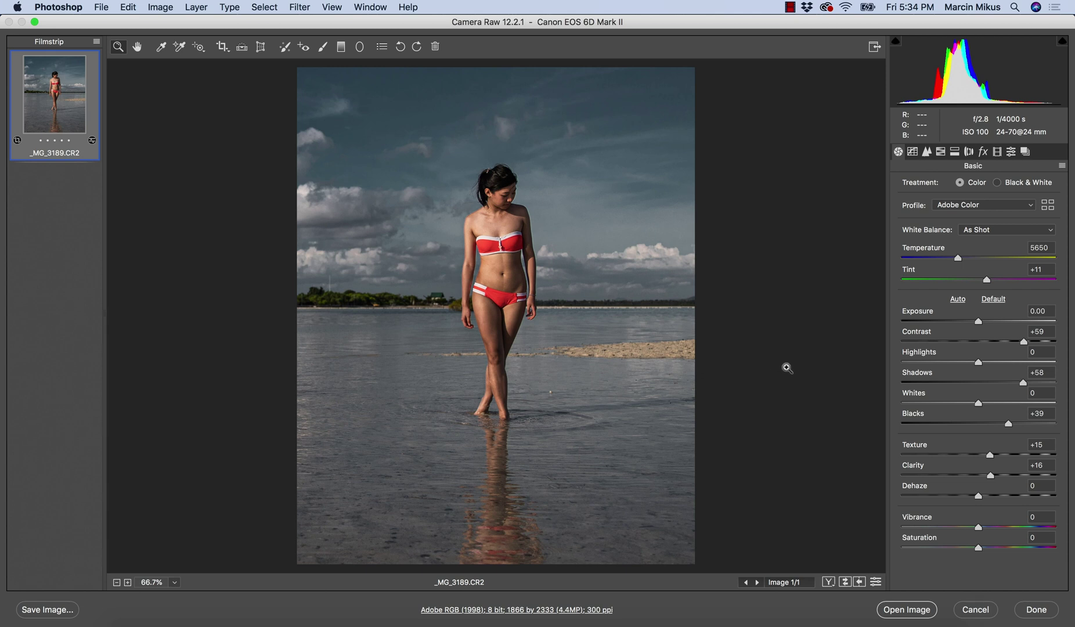
{"action": "left_click_drag", "start_coordinate": [1023, 342], "coordinate": [1017, 342]}
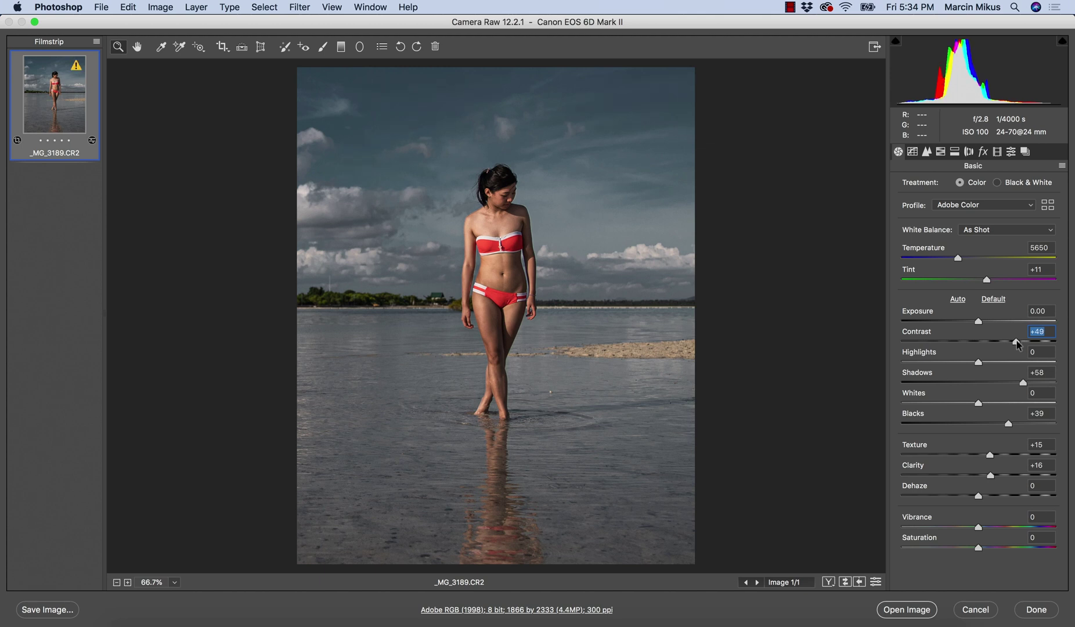
{"action": "left_click_drag", "start_coordinate": [1017, 344], "coordinate": [1017, 343]}
Give the Split Toning shadows Saturation 10 and trial a warm highlights tint
{"action": "left_click", "coordinate": [950, 154]}
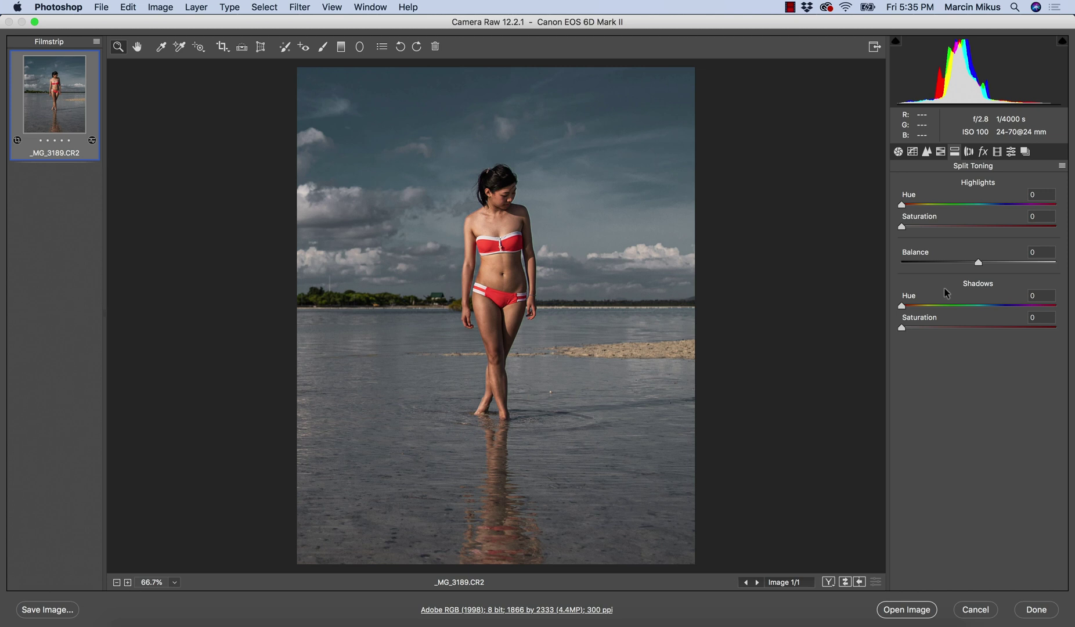
{"action": "left_click", "coordinate": [992, 306]}
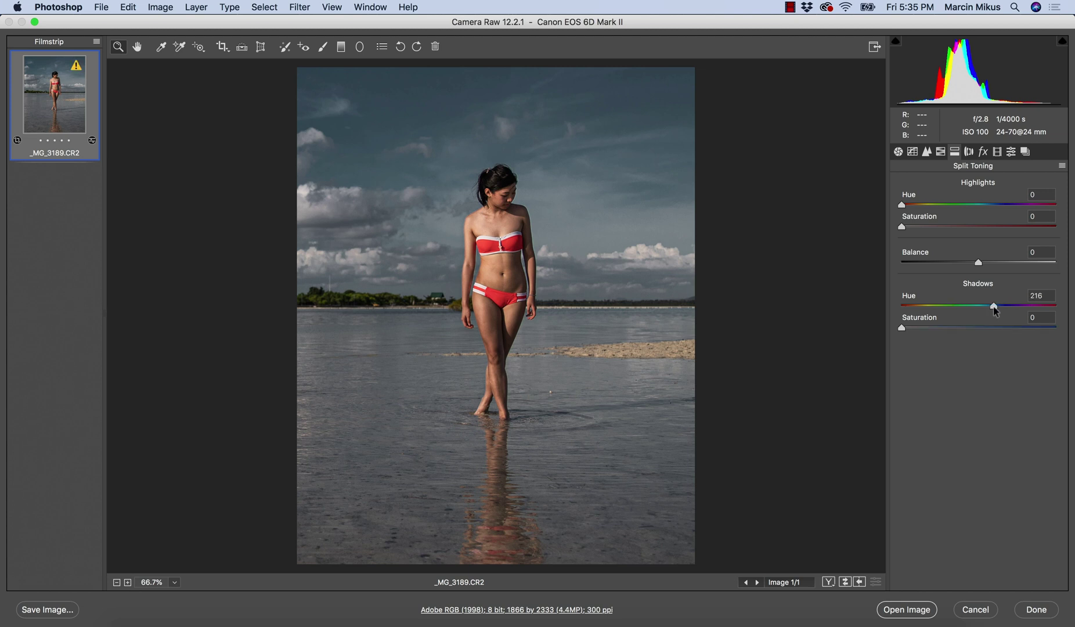
{"action": "left_click", "coordinate": [913, 328]}
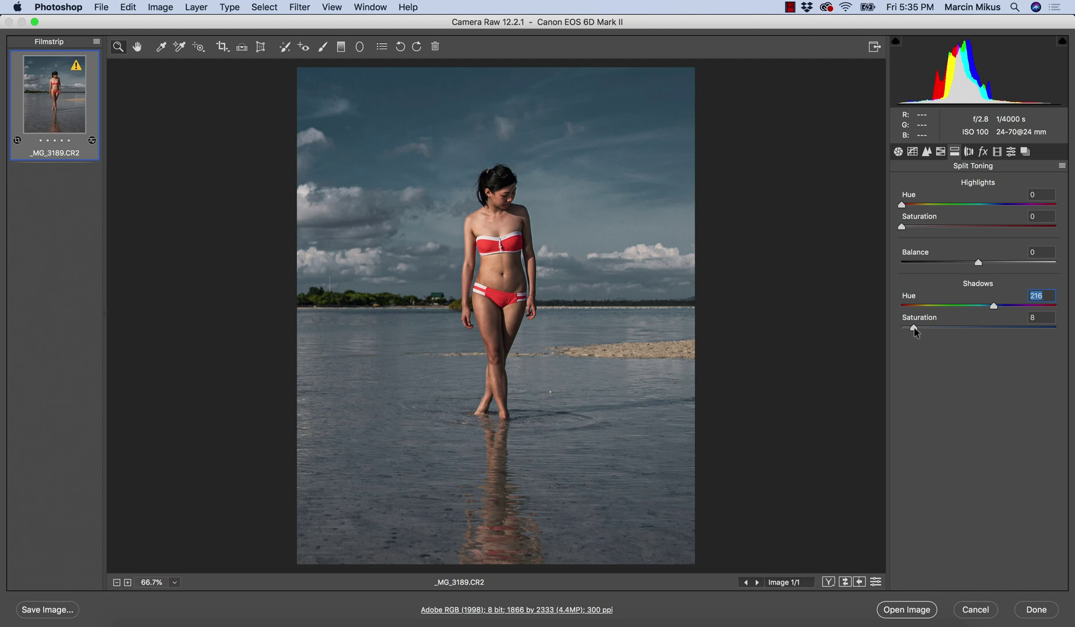
{"action": "left_click", "coordinate": [917, 329]}
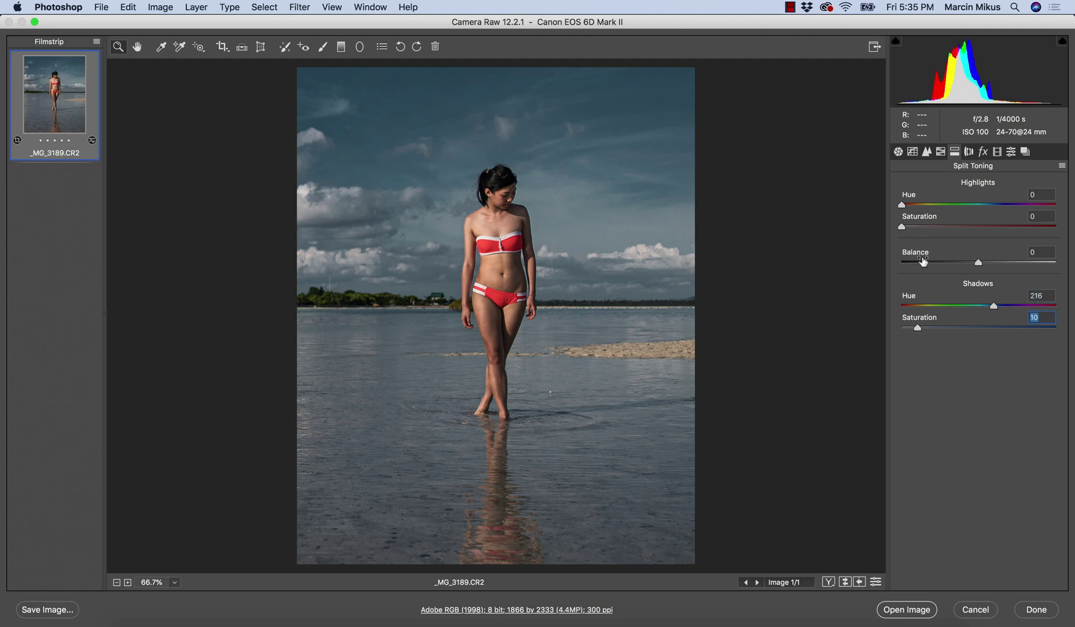
{"action": "mouse_move", "coordinate": [902, 205]}
{"action": "left_mouse_down"}
{"action": "mouse_move", "coordinate": [921, 227]}
{"action": "mouse_move", "coordinate": [870, 224]}
{"action": "mouse_move", "coordinate": [928, 227]}
{"action": "mouse_move", "coordinate": [901, 227]}
{"action": "mouse_move", "coordinate": [891, 207]}
{"action": "left_mouse_up"}
{"action": "left_click", "coordinate": [912, 206]}
Clear the highlights tint and set the shadows to blue Hue 215, Saturation 10
{"action": "left_click", "coordinate": [913, 306]}
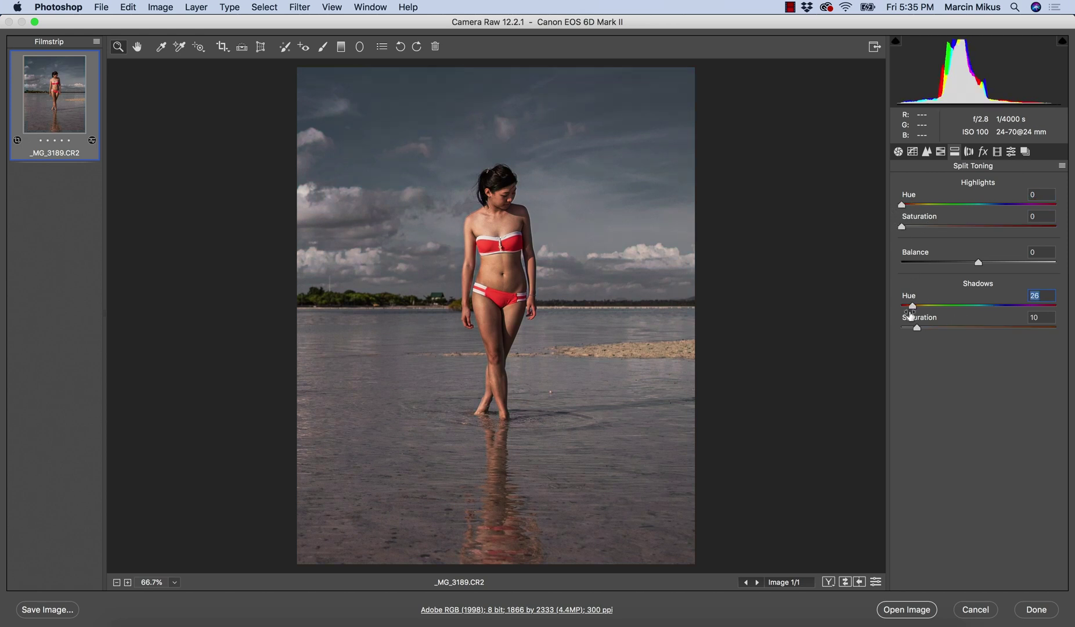
{"action": "left_click", "coordinate": [913, 205]}
{"action": "left_click", "coordinate": [910, 227]}
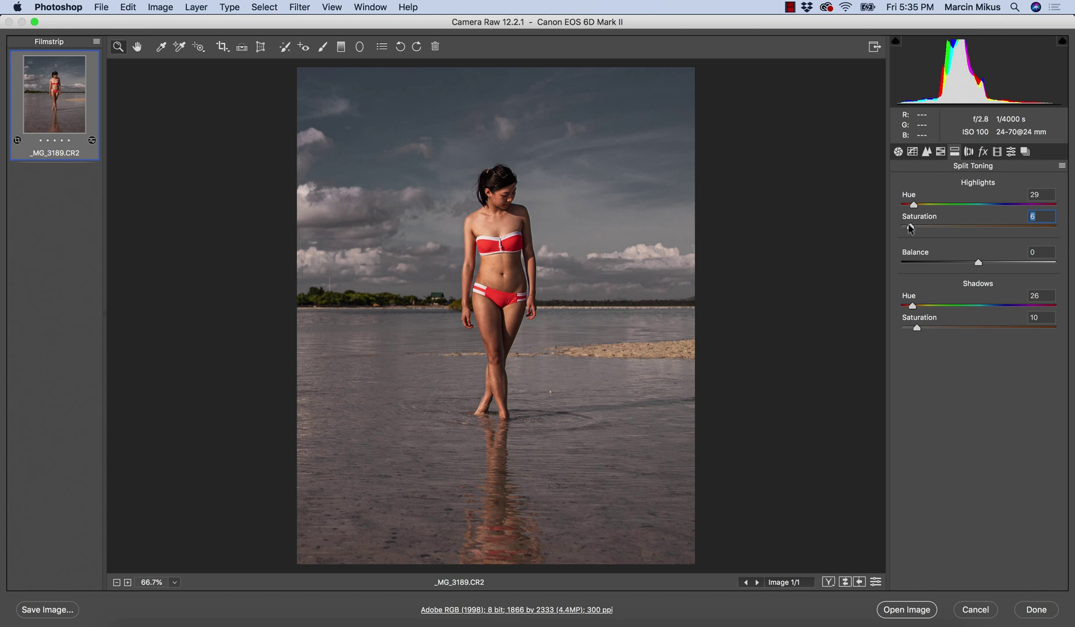
{"action": "left_click_drag", "start_coordinate": [908, 227], "coordinate": [886, 215]}
{"action": "left_click_drag", "start_coordinate": [912, 306], "coordinate": [992, 306]}
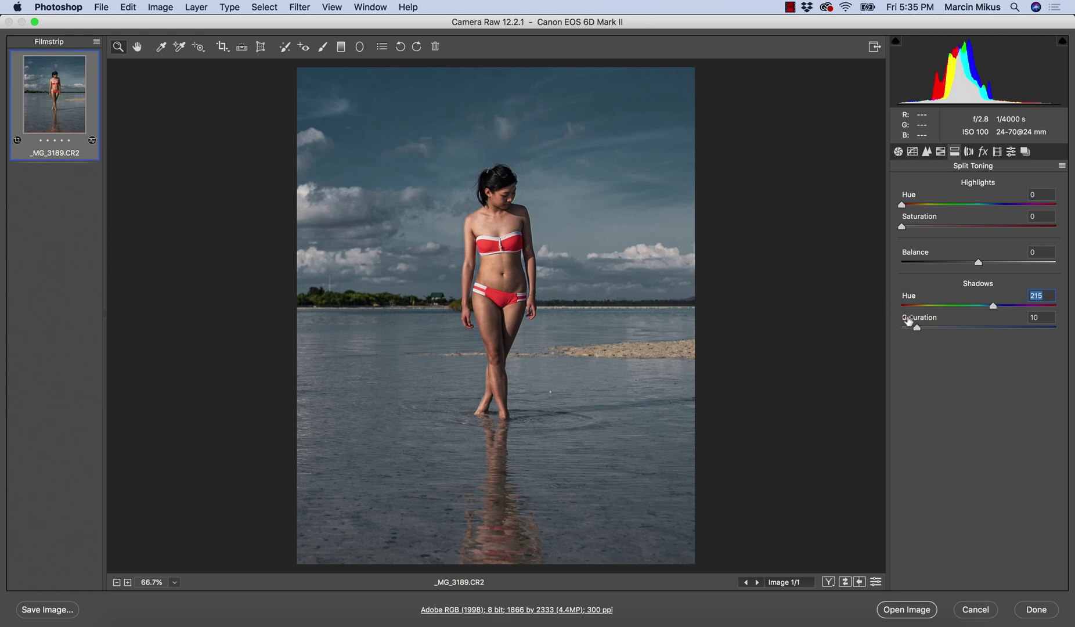
{"action": "mouse_move", "coordinate": [917, 329]}
{"action": "left_mouse_down"}
{"action": "mouse_move", "coordinate": [946, 330]}
{"action": "mouse_move", "coordinate": [916, 330]}
{"action": "left_mouse_up"}
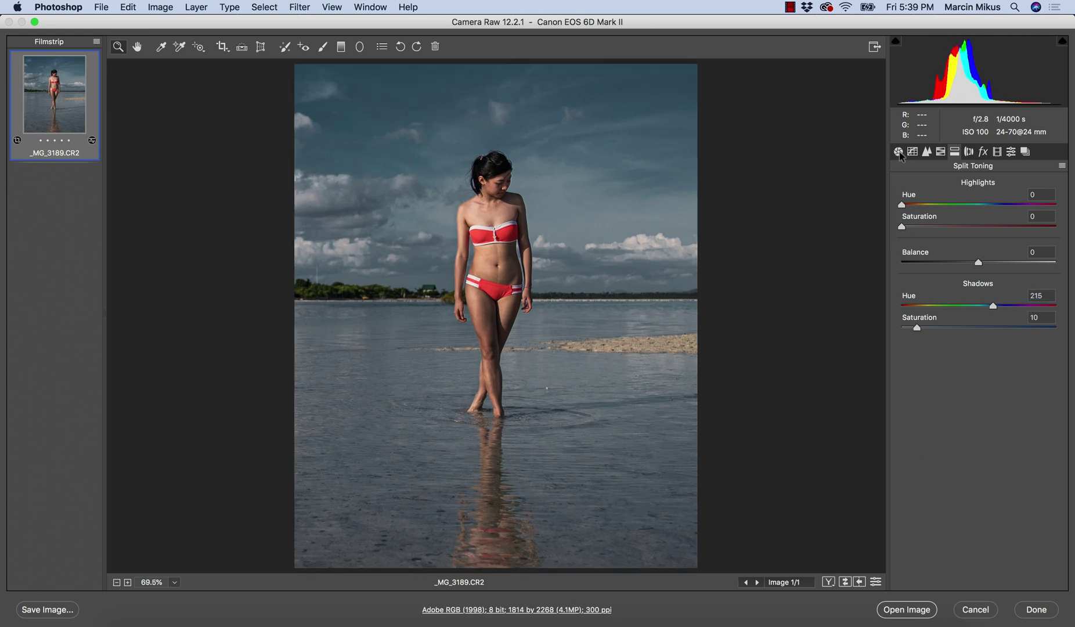
Return to the Basic panel to review the finished 1814×2268 portrait
{"action": "left_click", "coordinate": [898, 152]}
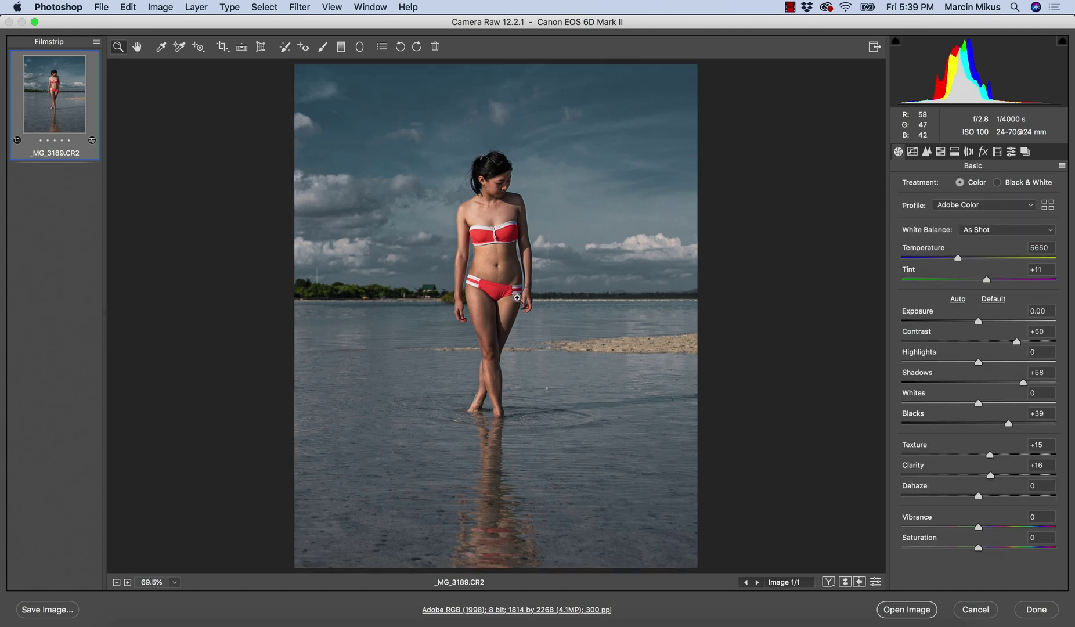